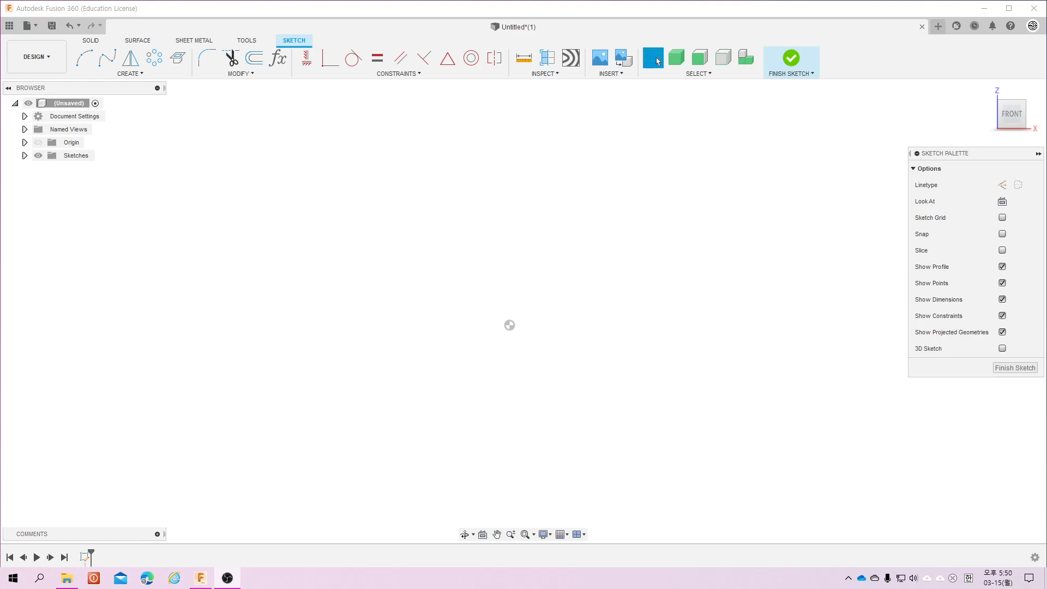
- Draw a center diameter circle in the sketch, up and to the left of the origin
click(129, 73)
mouse_move(134, 110)
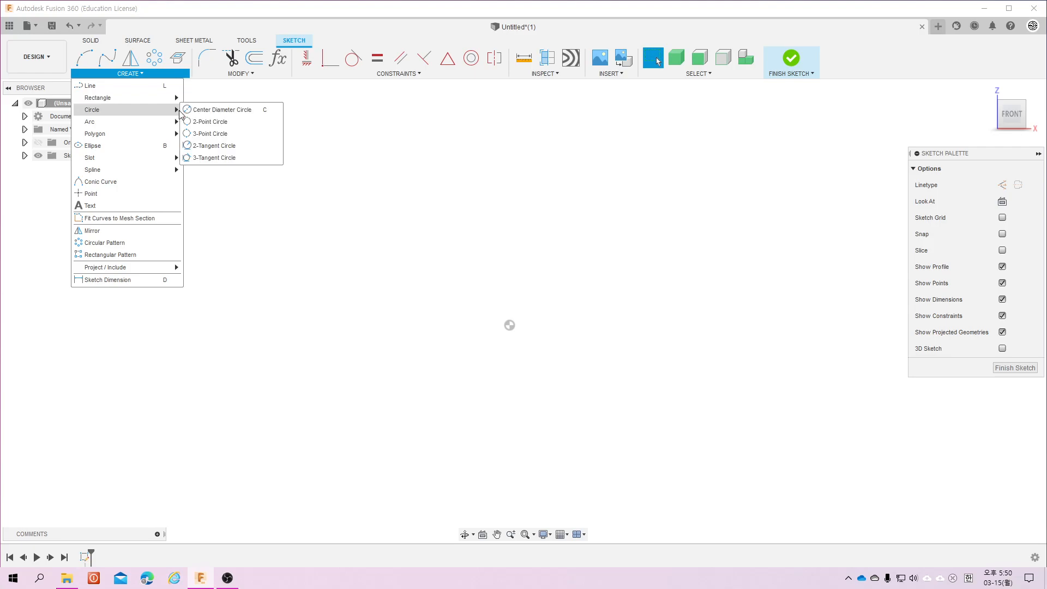
click(218, 110)
click(412, 235)
click(450, 273)
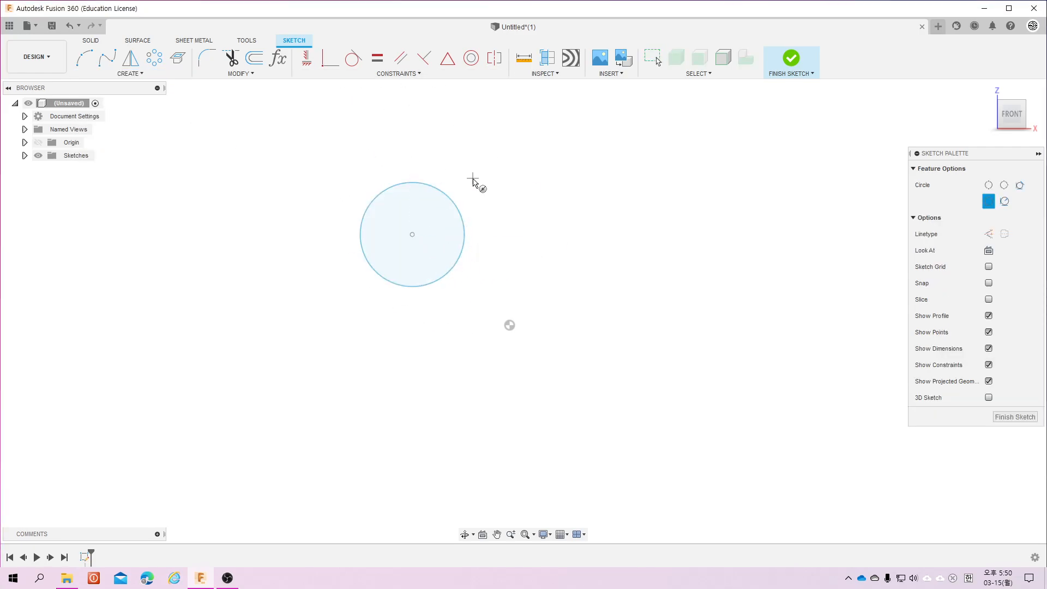
key(Escape)
- Freely move and resize the undimensioned circle using its center point and its edge
drag(414, 235, 389, 240)
mouse_move(437, 288)
mouse_down()
mouse_move(423, 290)
mouse_move(443, 309)
mouse_up()
mouse_move(477, 226)
mouse_down()
mouse_move(446, 236)
mouse_move(481, 229)
mouse_up()
drag(391, 243, 395, 273)
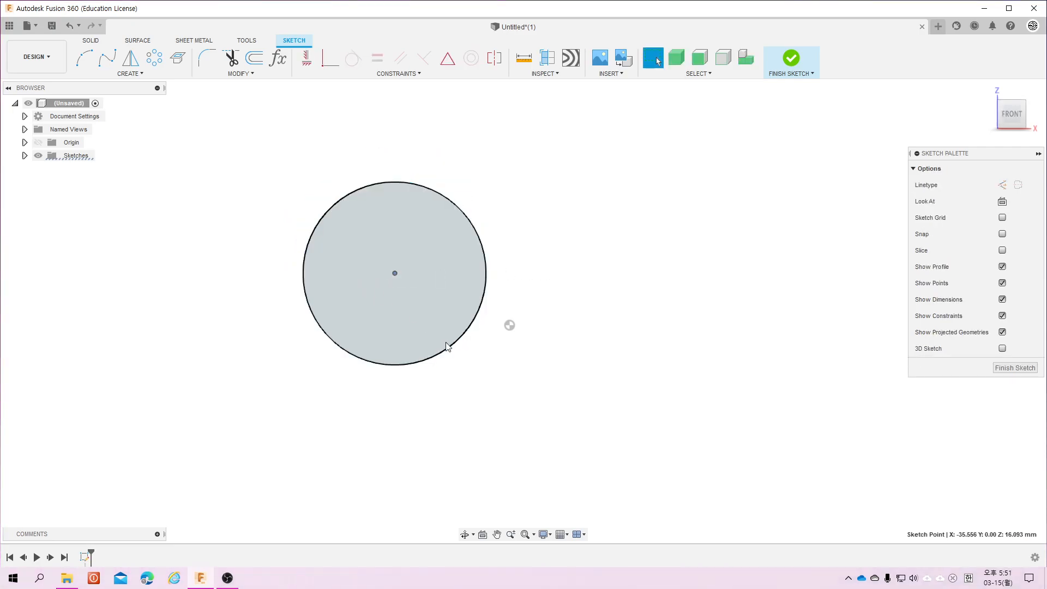
mouse_move(451, 348)
mouse_down()
mouse_move(426, 329)
mouse_move(439, 344)
mouse_up()
mouse_move(395, 273)
mouse_down()
mouse_move(427, 263)
mouse_move(400, 256)
mouse_up()
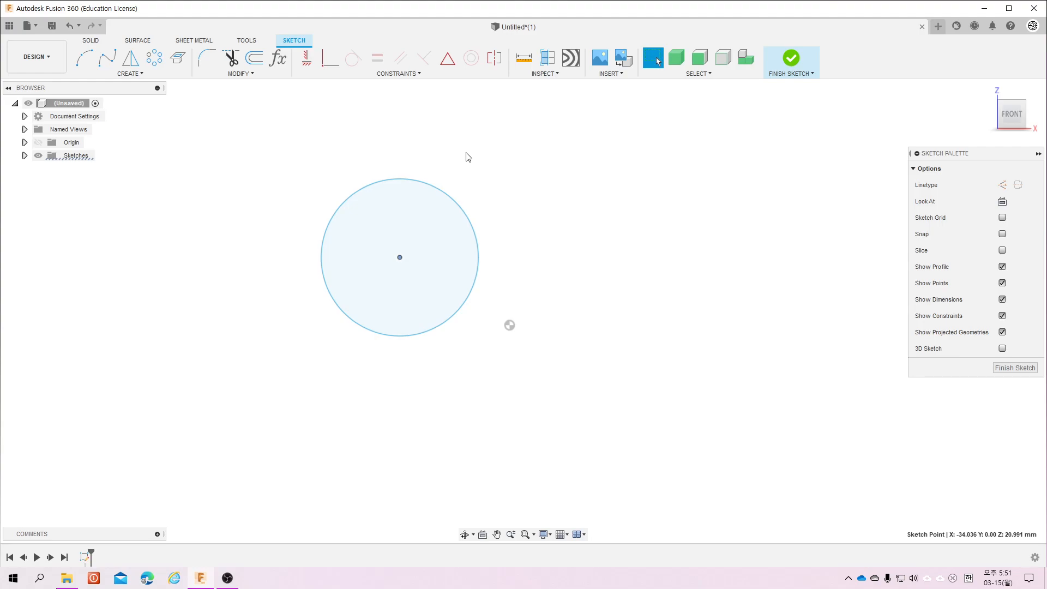
- Dimension the circle's diameter at 50 mm
key(d)
click(467, 218)
click(487, 203)
text(5)
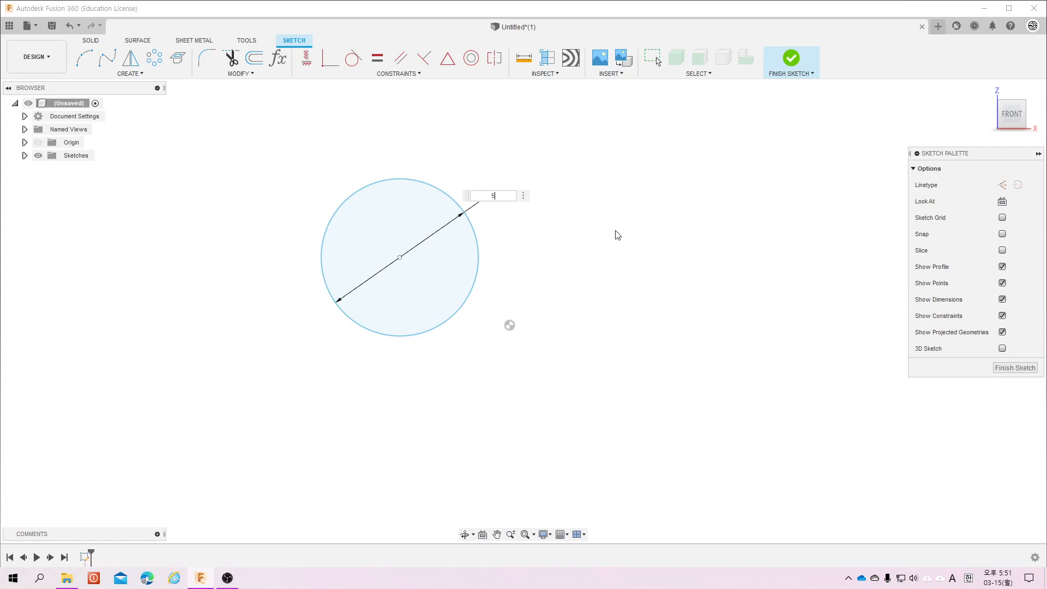
text(0)
key(Return)
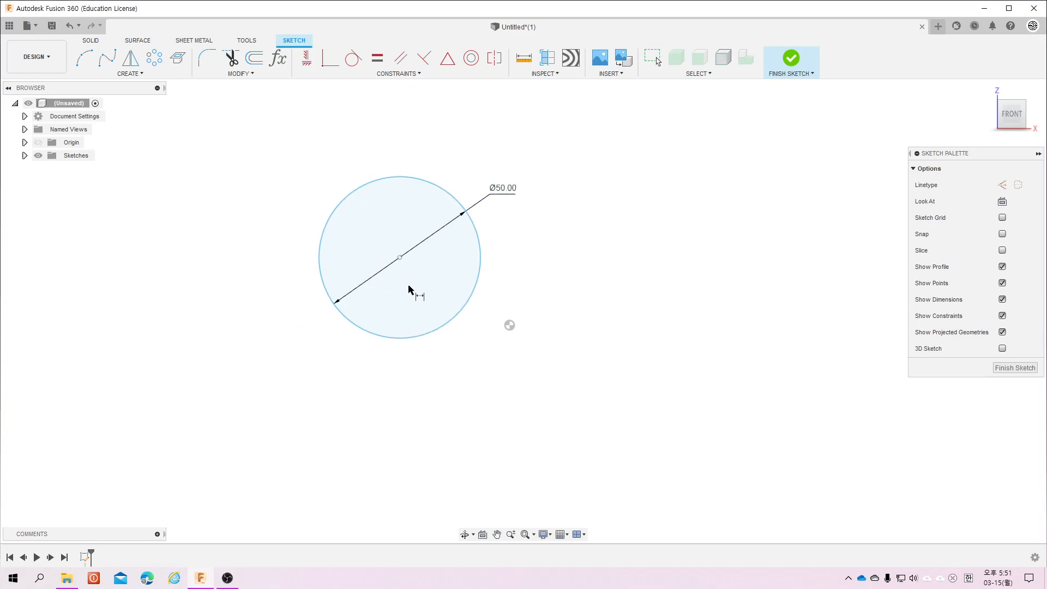
key(Escape)
- Move the dimensioned circle around by its center and edge to test its remaining freedom of position
mouse_move(399, 262)
mouse_down()
mouse_move(423, 303)
mouse_move(384, 299)
mouse_move(410, 261)
mouse_up()
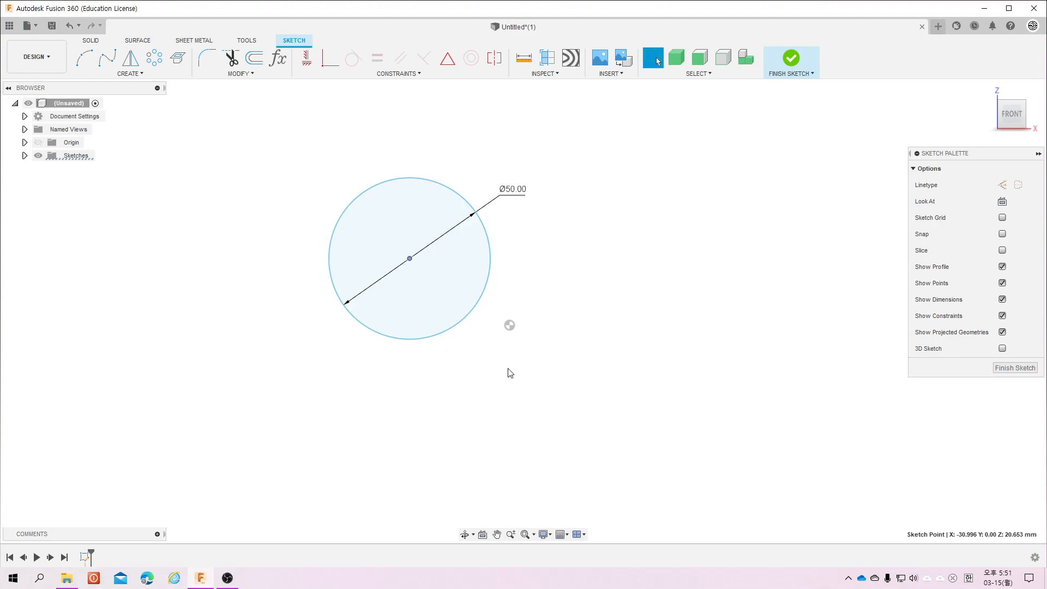
drag(482, 299, 329, 339)
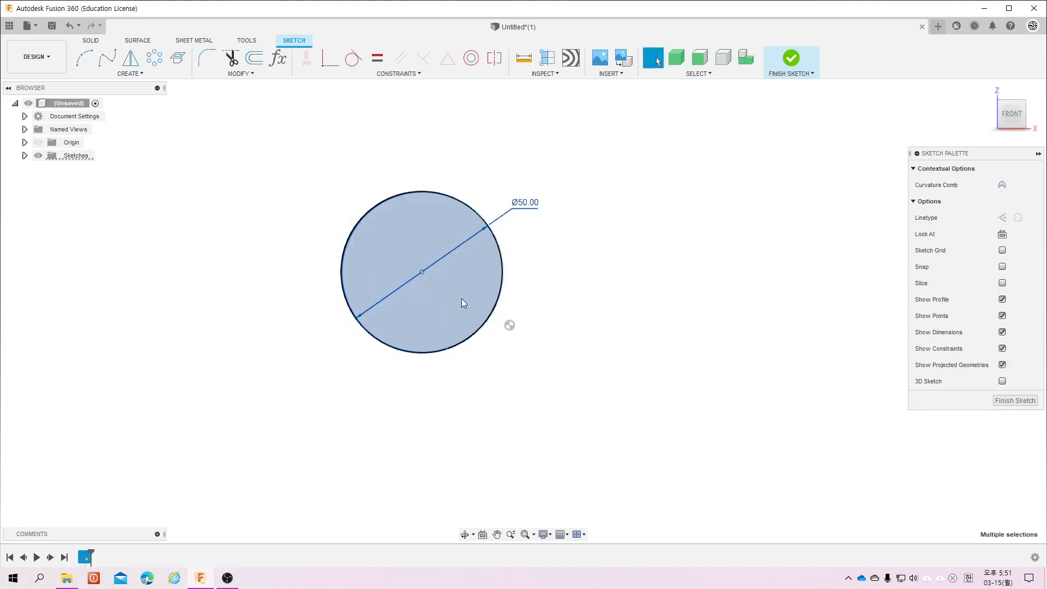
click(523, 287)
drag(501, 287, 478, 285)
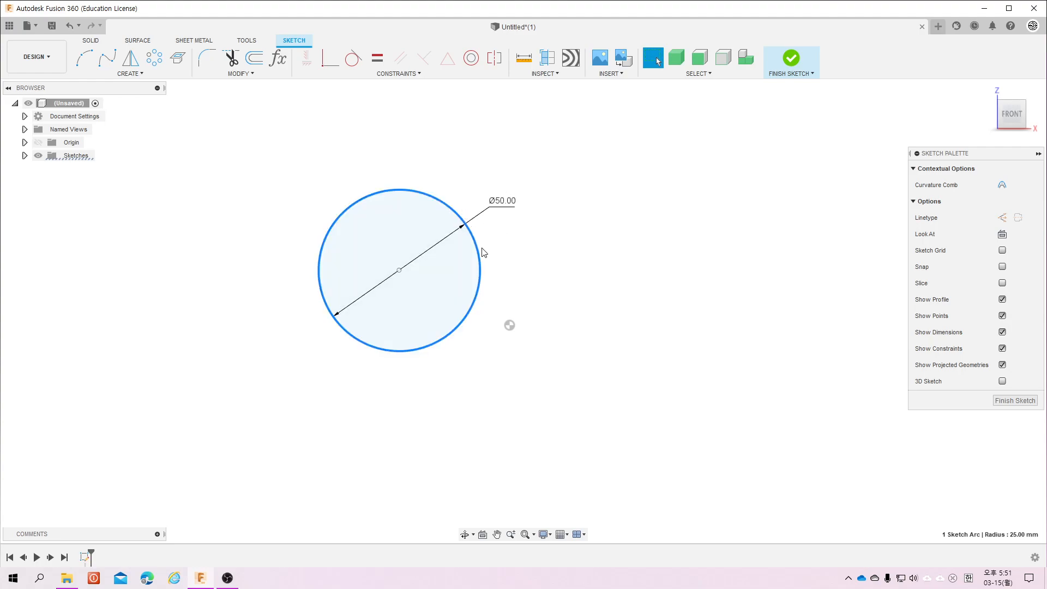
click(509, 323)
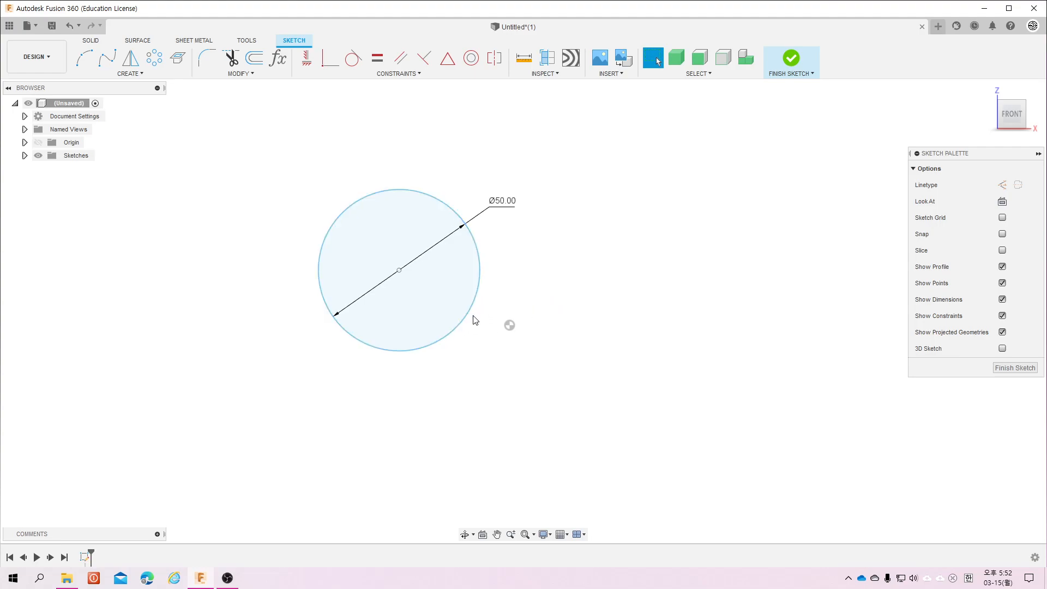
drag(472, 319, 463, 344)
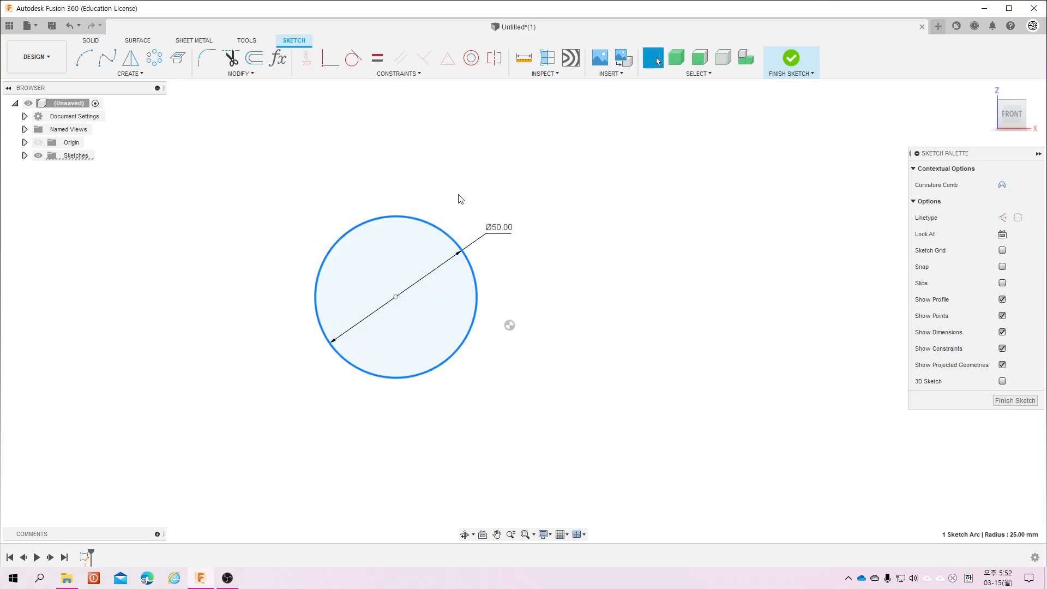
drag(427, 222, 431, 202)
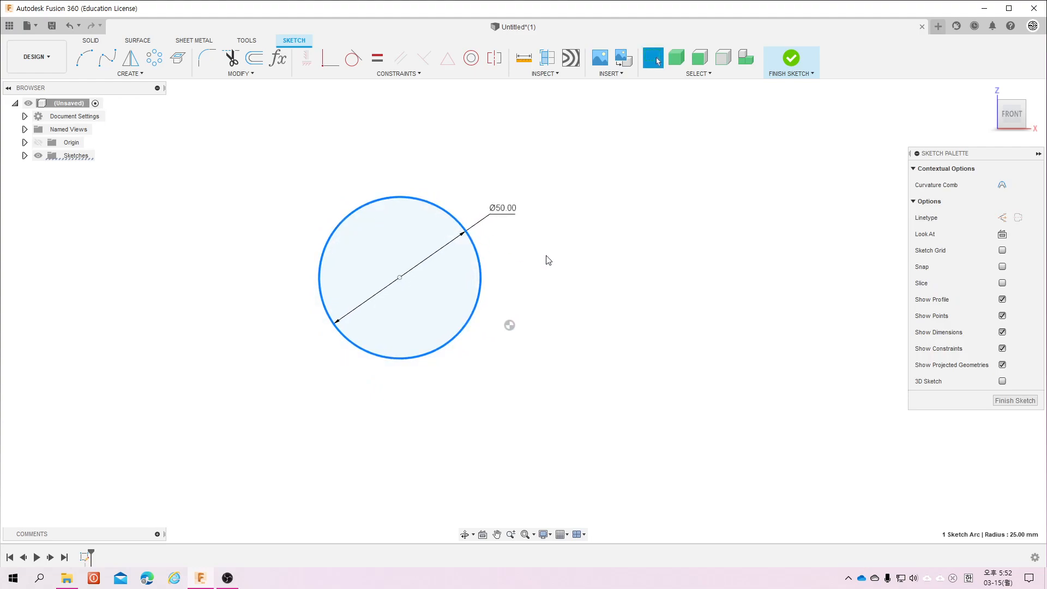
key(Escape)
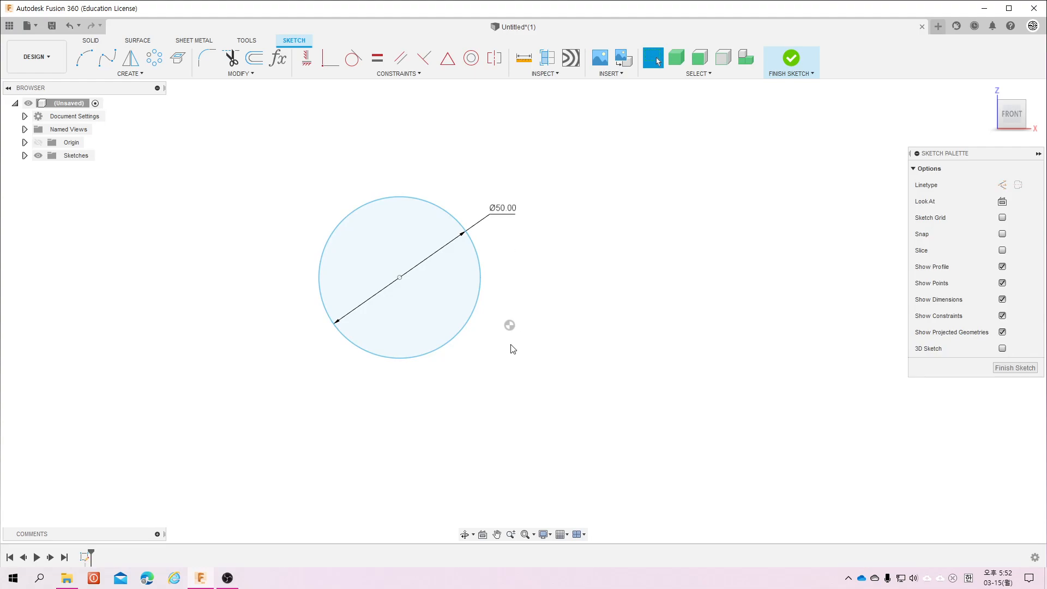
click(434, 341)
drag(412, 352, 469, 283)
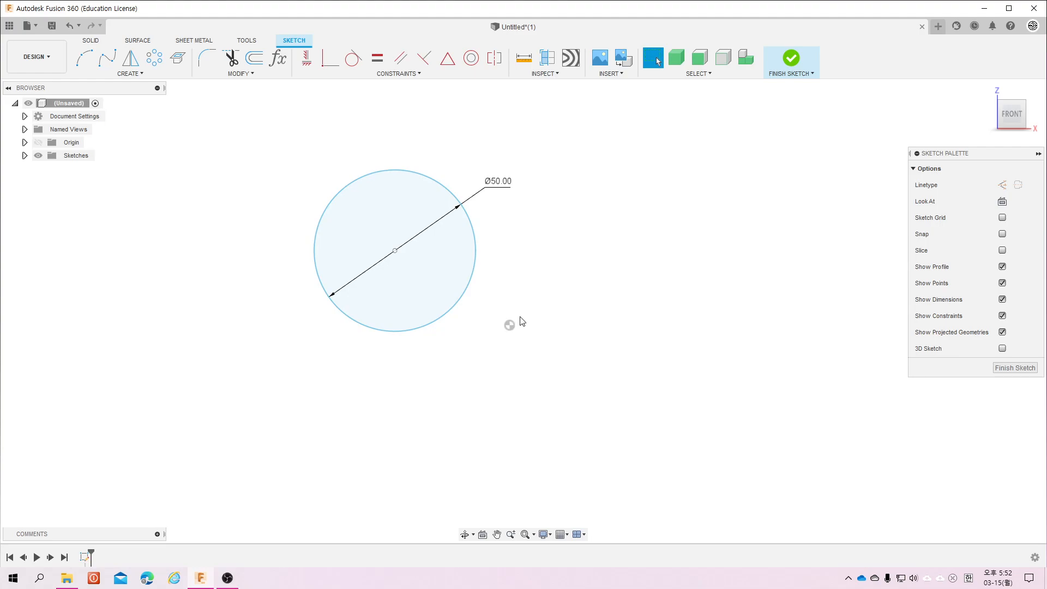
- Apply a Horizontal/Vertical constraint between the circle's center point and the sketch origin
click(307, 61)
click(395, 251)
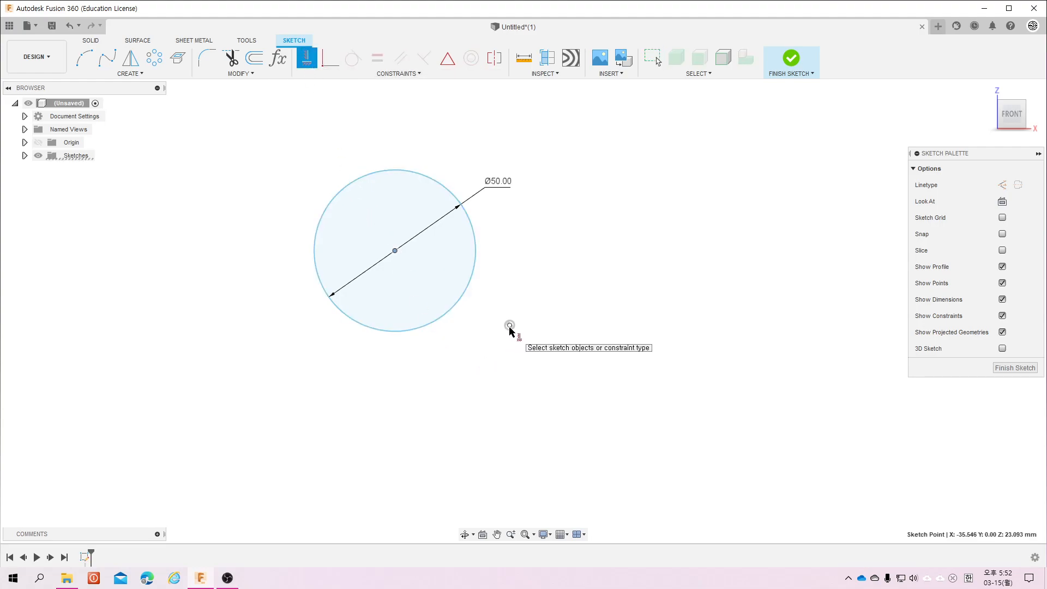
click(509, 325)
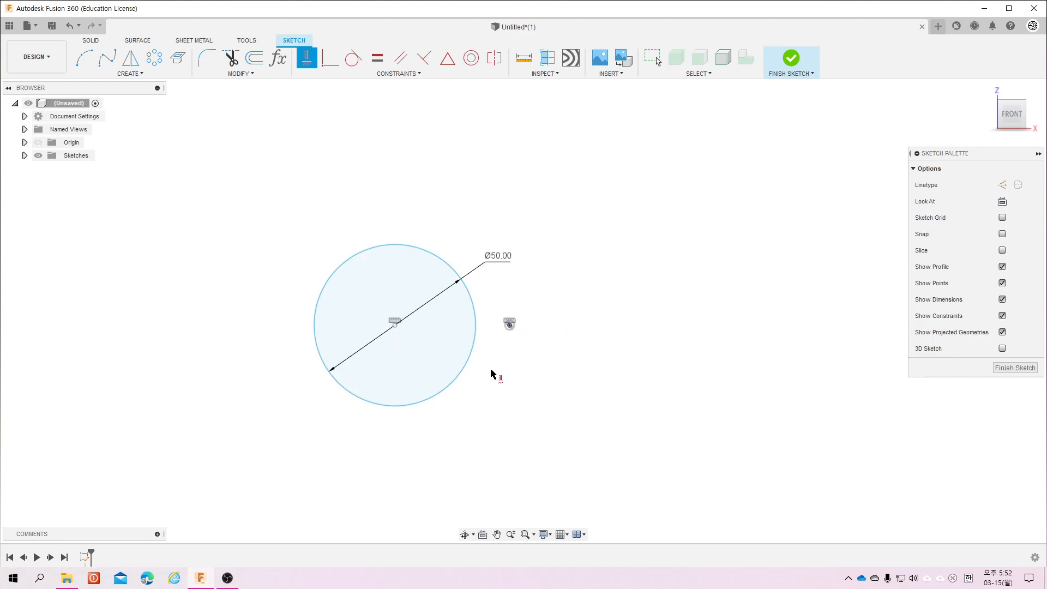
key(Escape)
- Shift the circle sideways to test the horizontal constraint, and place its diameter dimension at the circle's upper left
drag(470, 362, 441, 389)
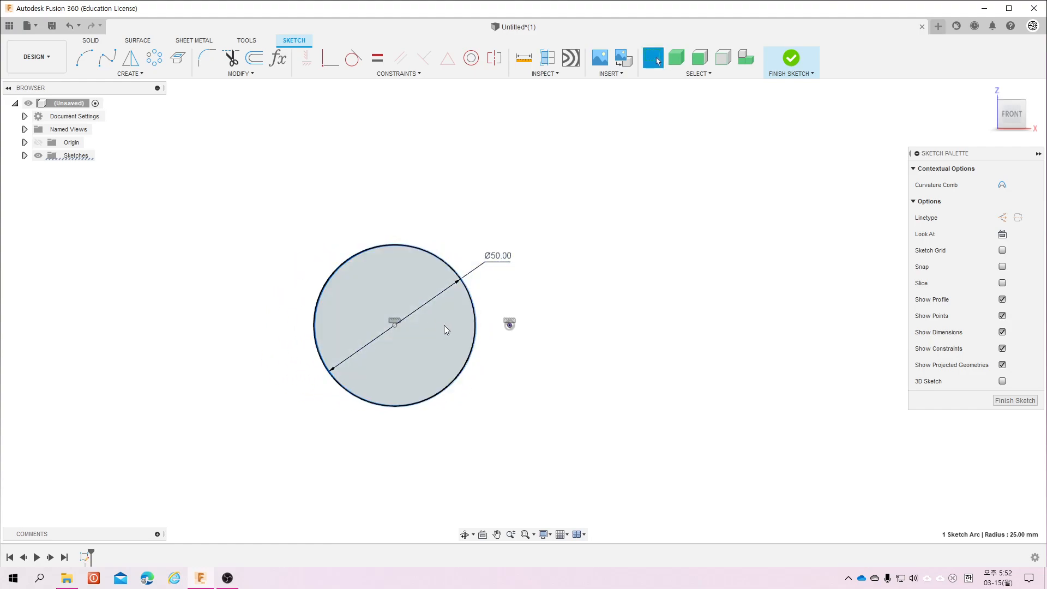
drag(504, 259, 298, 239)
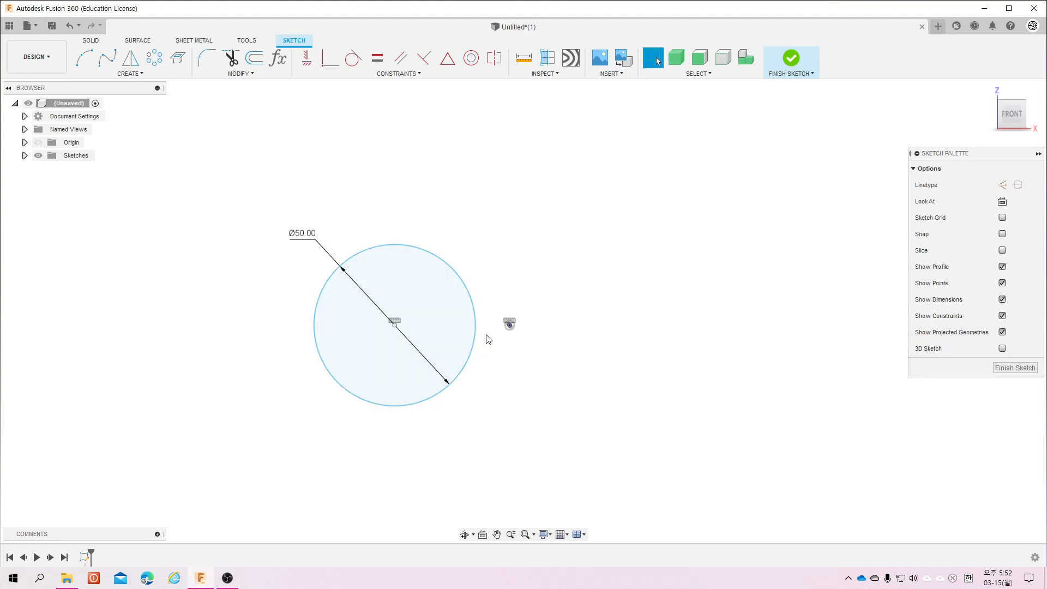
mouse_move(474, 353)
mouse_down()
mouse_move(460, 357)
mouse_move(471, 362)
mouse_up()
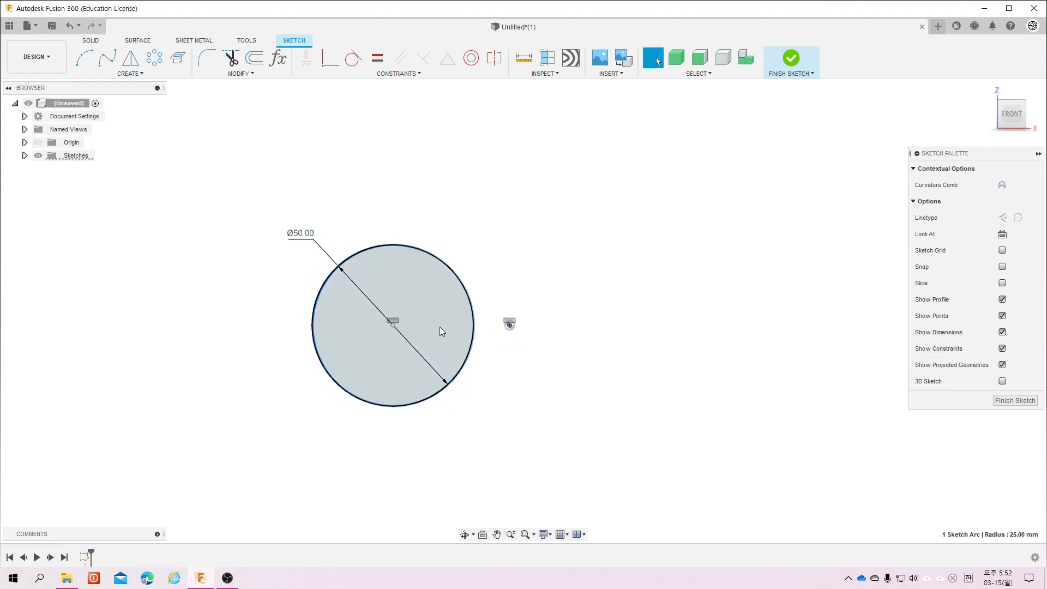
mouse_move(477, 334)
mouse_down()
mouse_move(361, 332)
mouse_move(480, 338)
mouse_up()
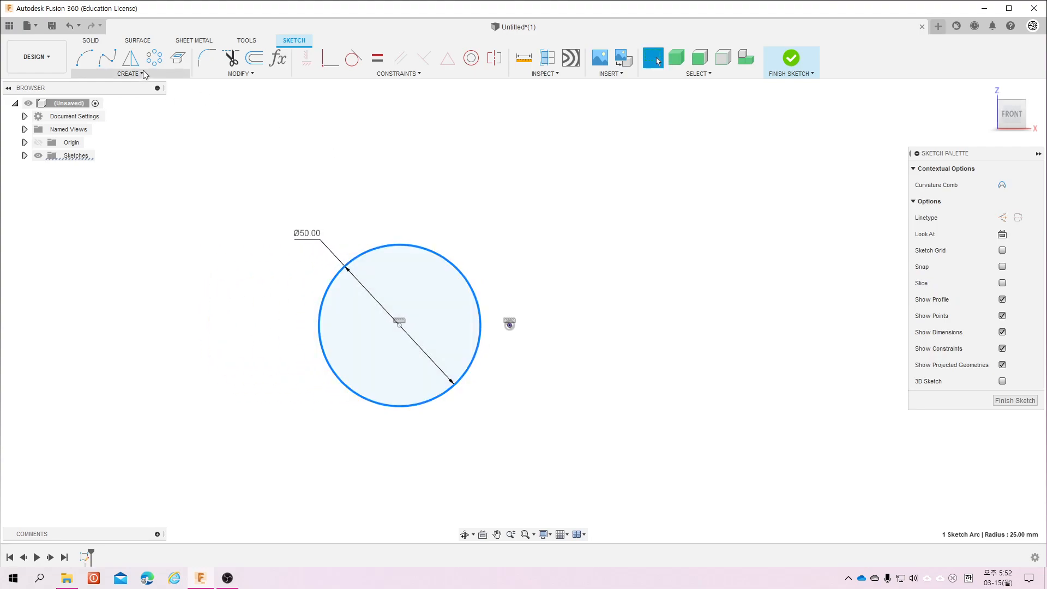
- Dimension the distance between the circle's center and the origin at 30 mm, and adjust the placement of both dimensions
click(399, 326)
click(508, 326)
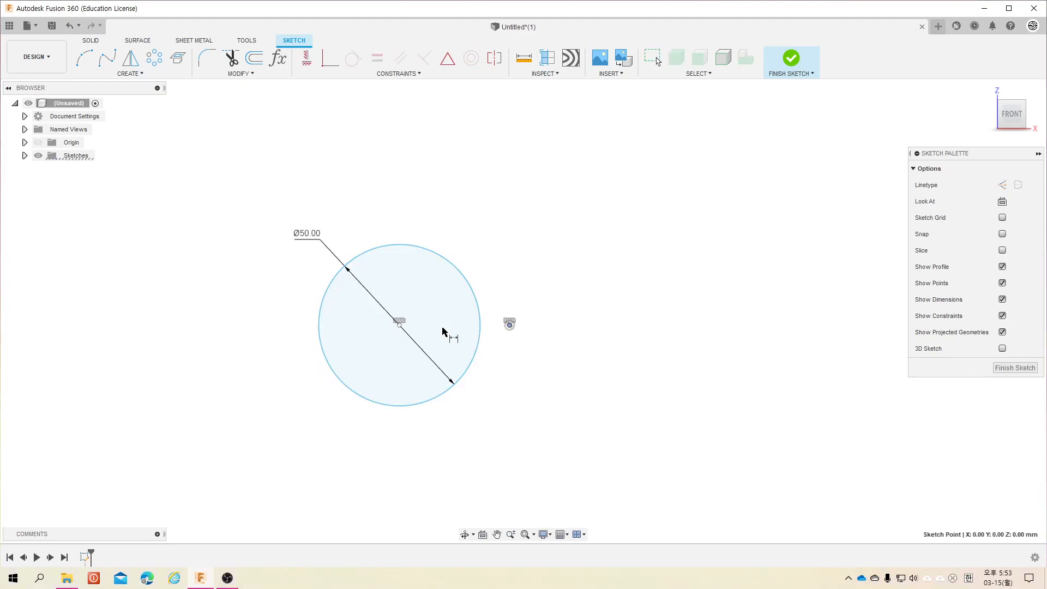
click(400, 326)
click(443, 444)
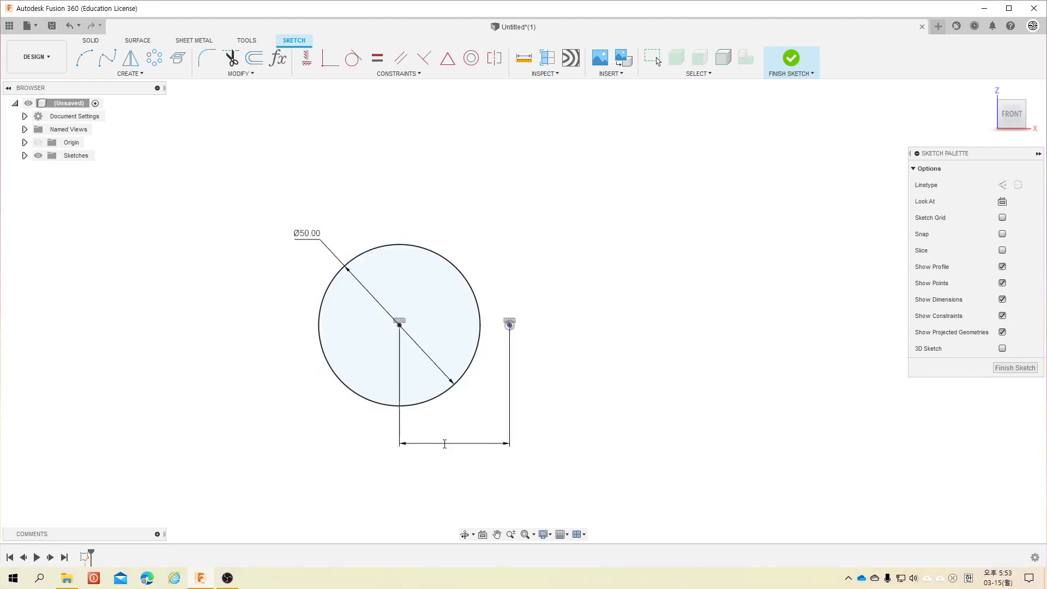
text(3)
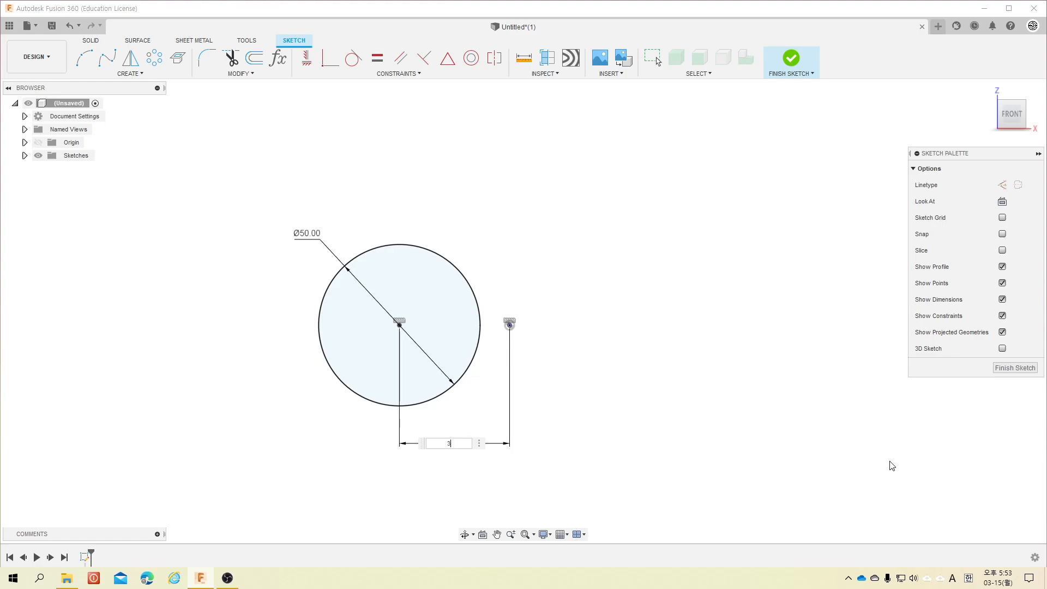
key(Return)
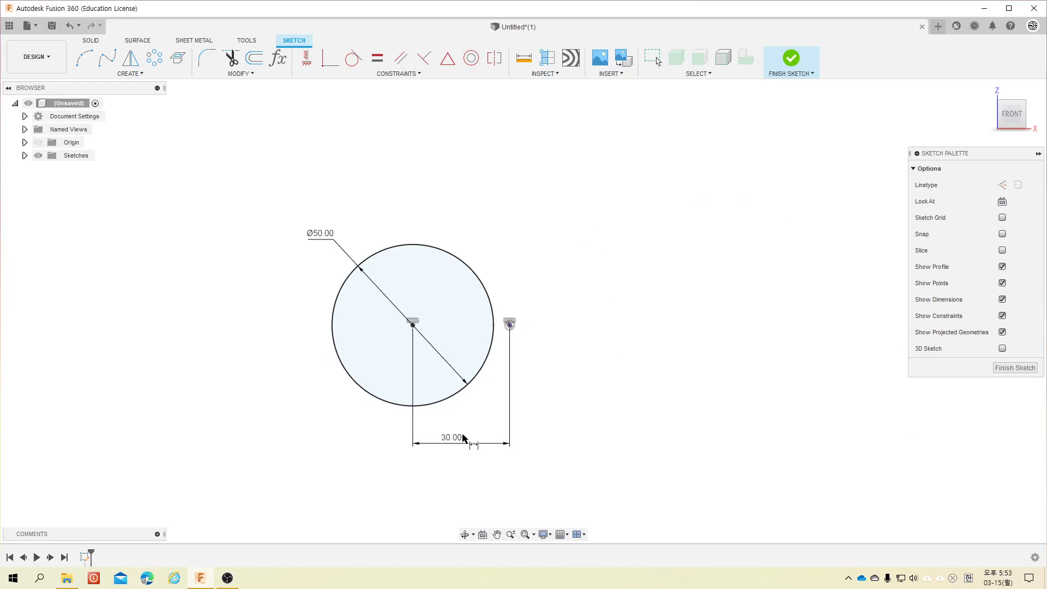
key(Escape)
drag(453, 444, 469, 442)
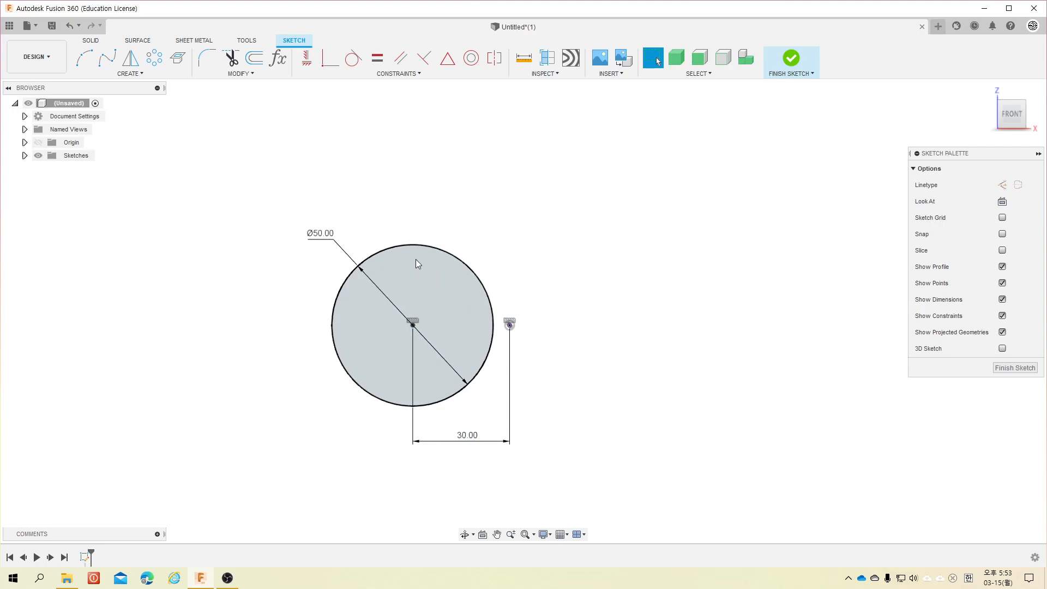
mouse_move(343, 241)
mouse_down()
mouse_move(346, 228)
mouse_move(329, 240)
mouse_up()
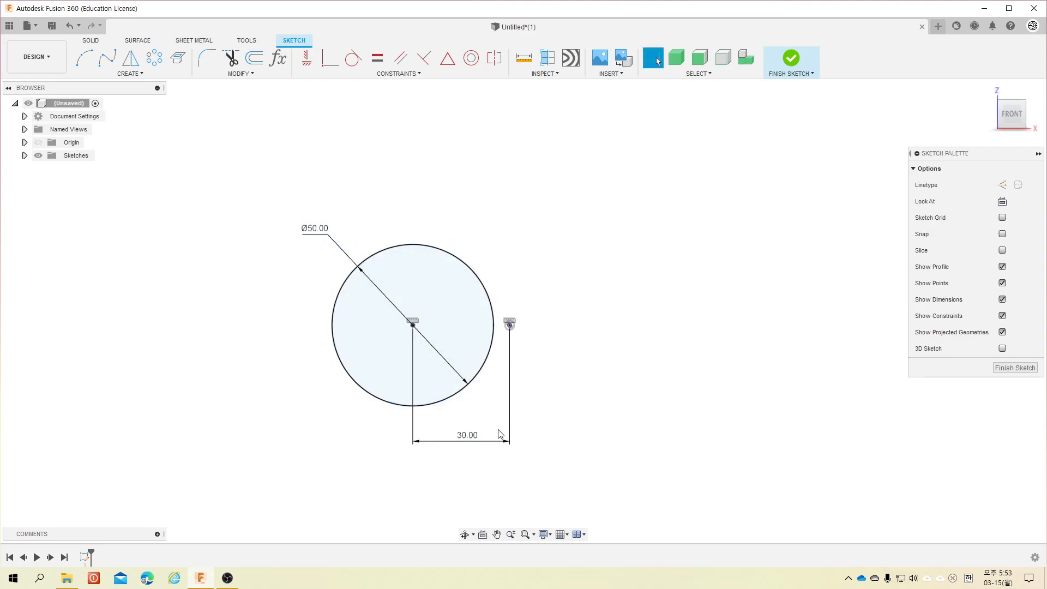
- Delete the 30 mm distance dimension and move the circle farther from the origin
click(473, 443)
key(Delete)
drag(449, 402, 391, 416)
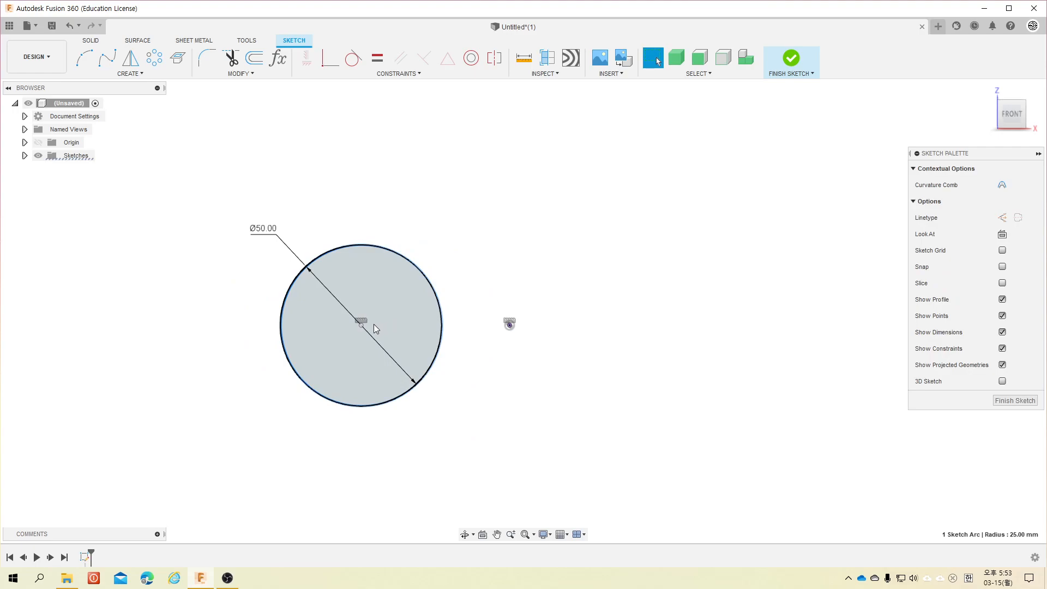
drag(381, 346, 295, 245)
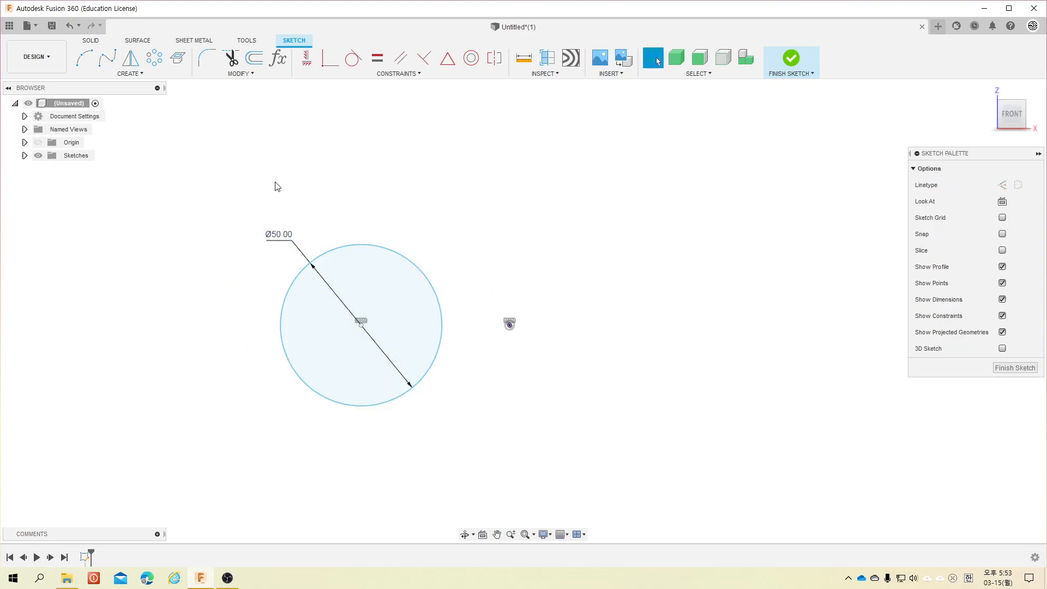
- Dimension the horizontal distance from the circle's center to the origin at 40 mm
key(d)
click(361, 325)
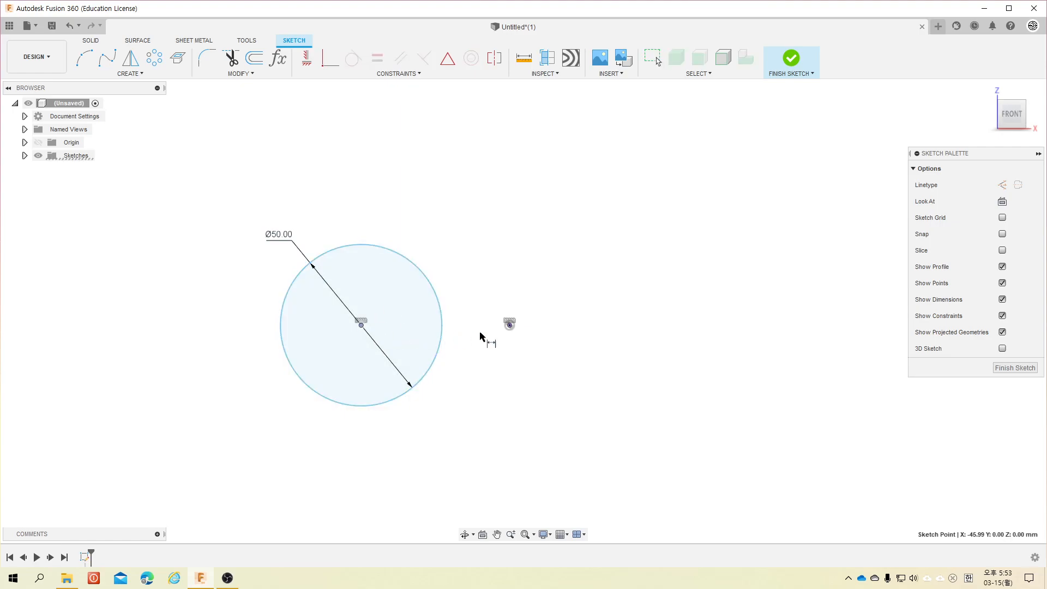
click(509, 325)
click(433, 443)
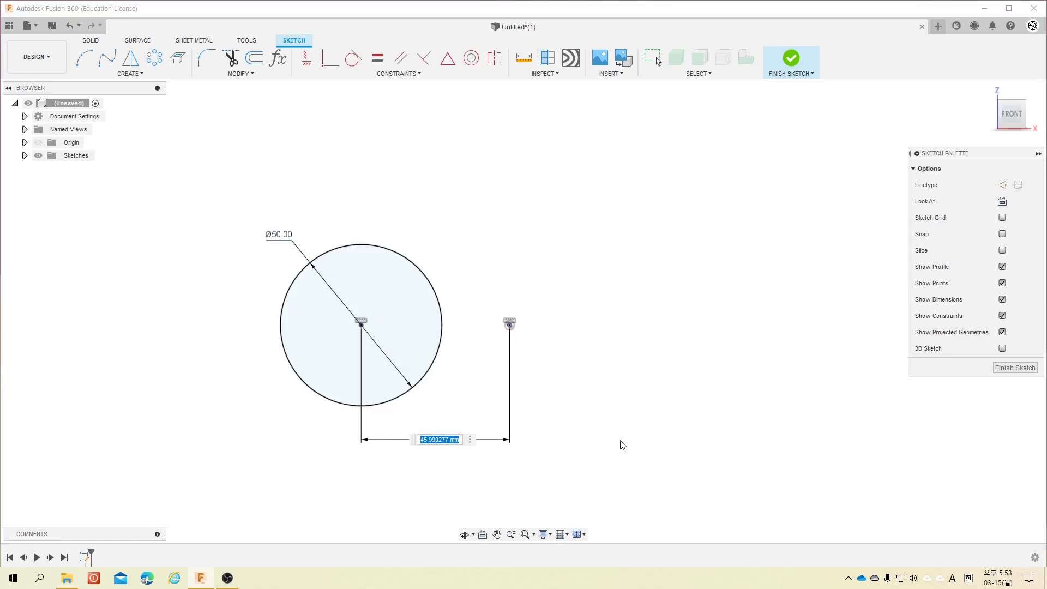
text(40)
key(Return)
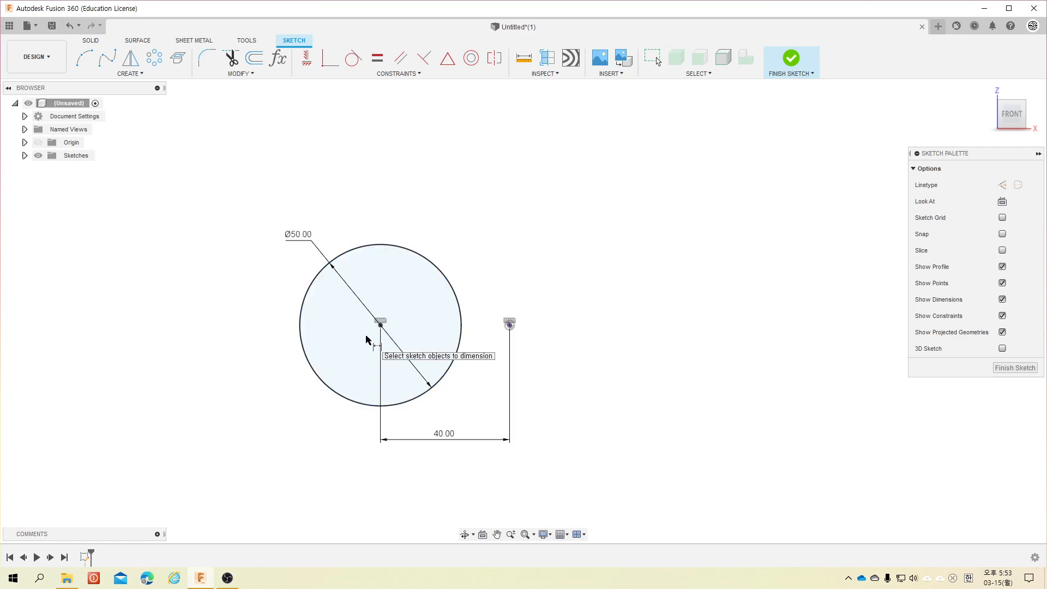
- Set the circle's diameter to 30 mm and reposition its dimension at the circle's upper left
double_click(298, 234)
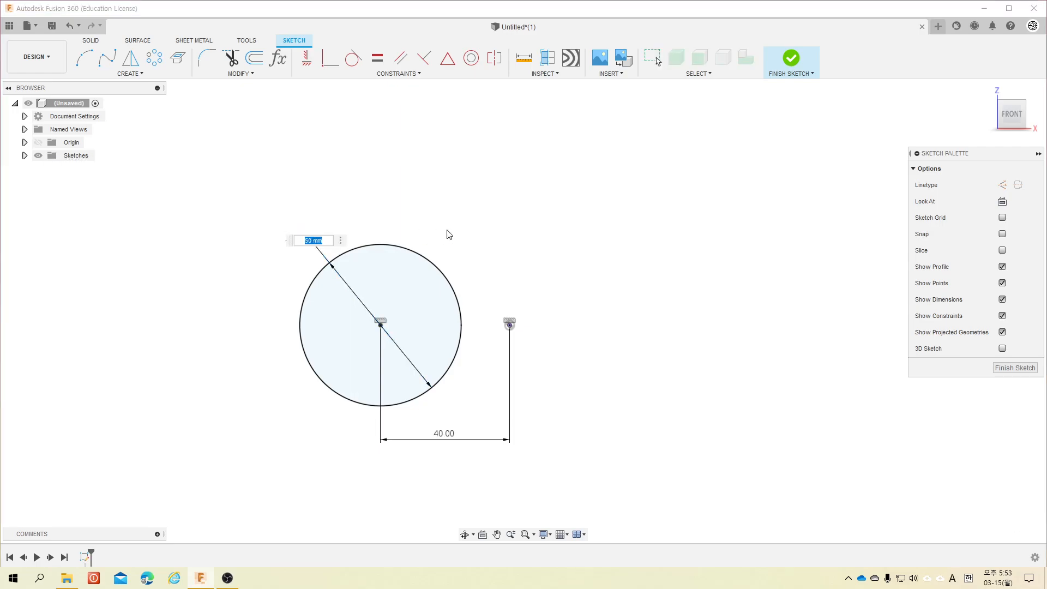
text(30)
key(Return)
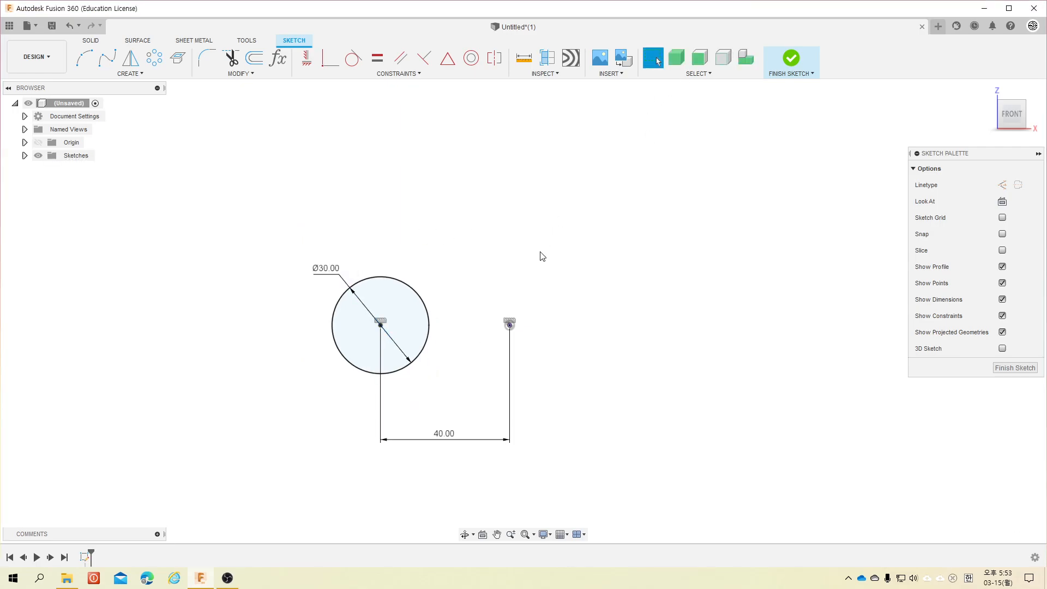
drag(328, 275, 320, 280)
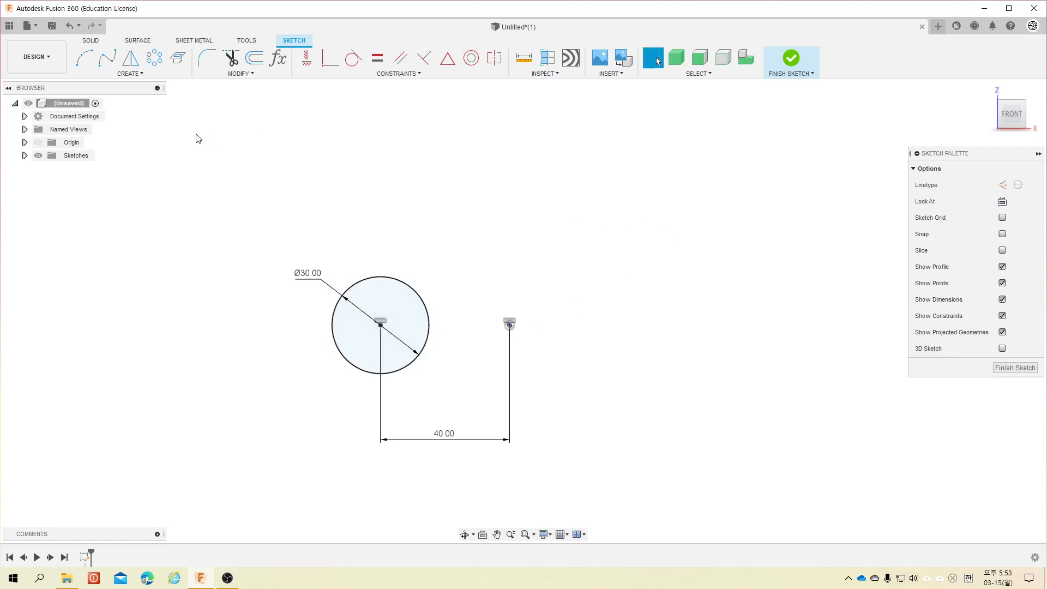
- Draw a rectangle from two opposite corners, up and to the right of the origin
click(130, 73)
mouse_move(176, 99)
click(216, 97)
click(541, 176)
click(677, 286)
key(Escape)
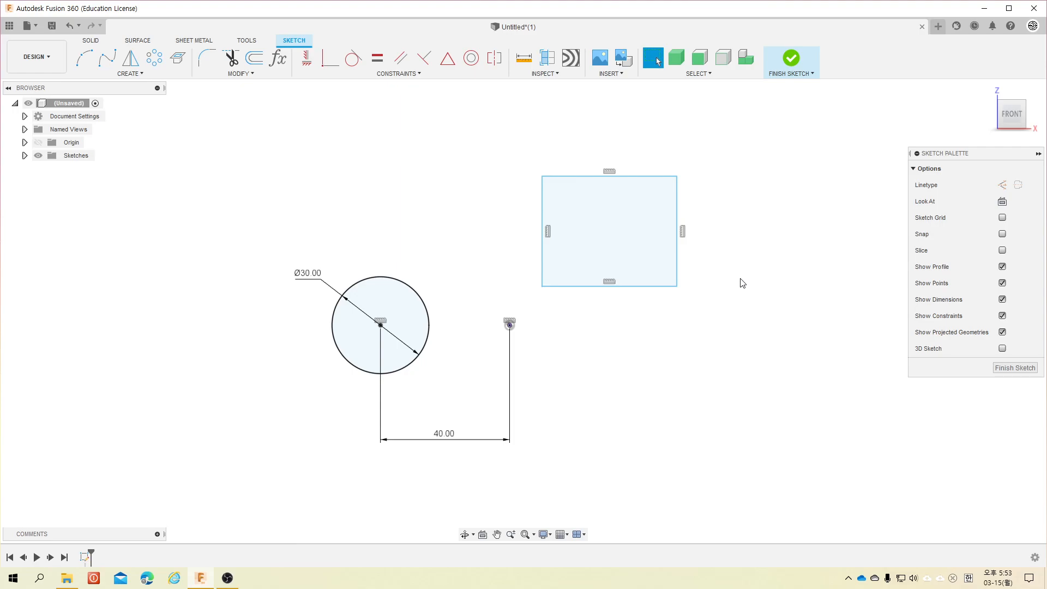
- Dimension the rectangle's height at 30 mm and its width at 40 mm
key(d)
click(542, 234)
click(510, 240)
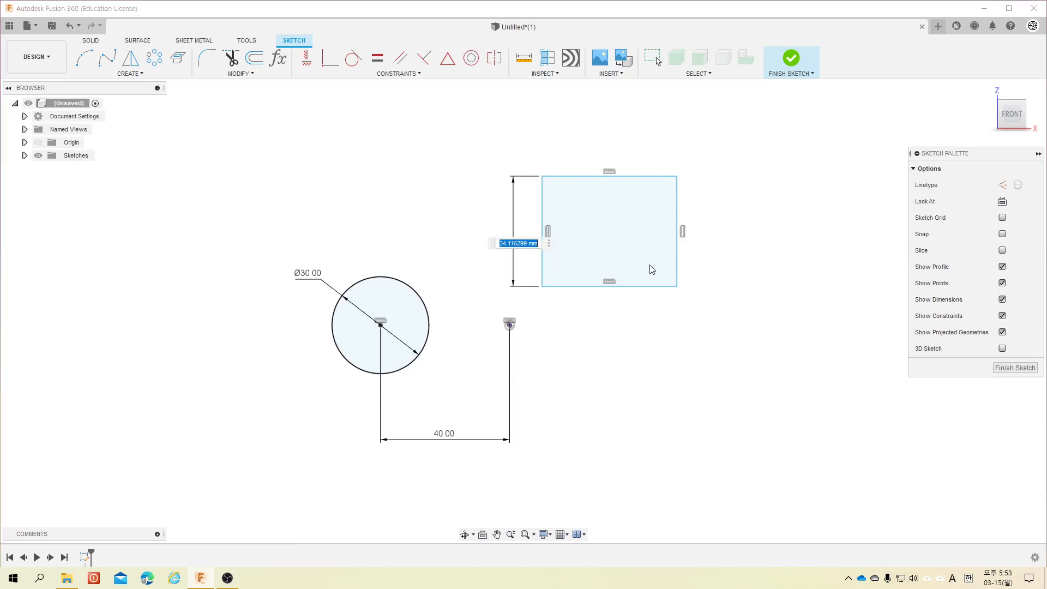
text(30)
key(Return)
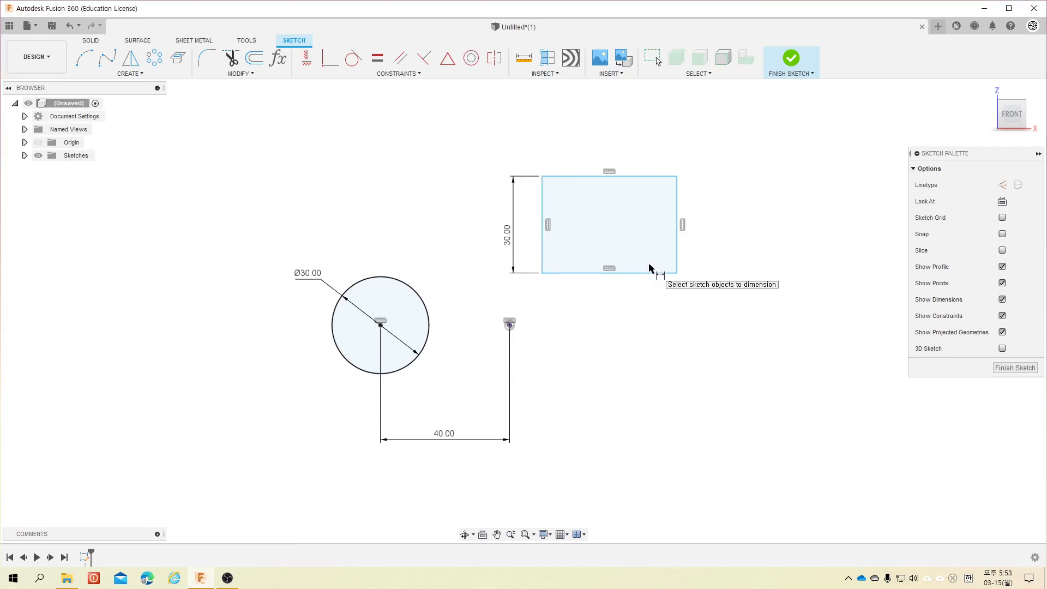
click(625, 176)
click(615, 141)
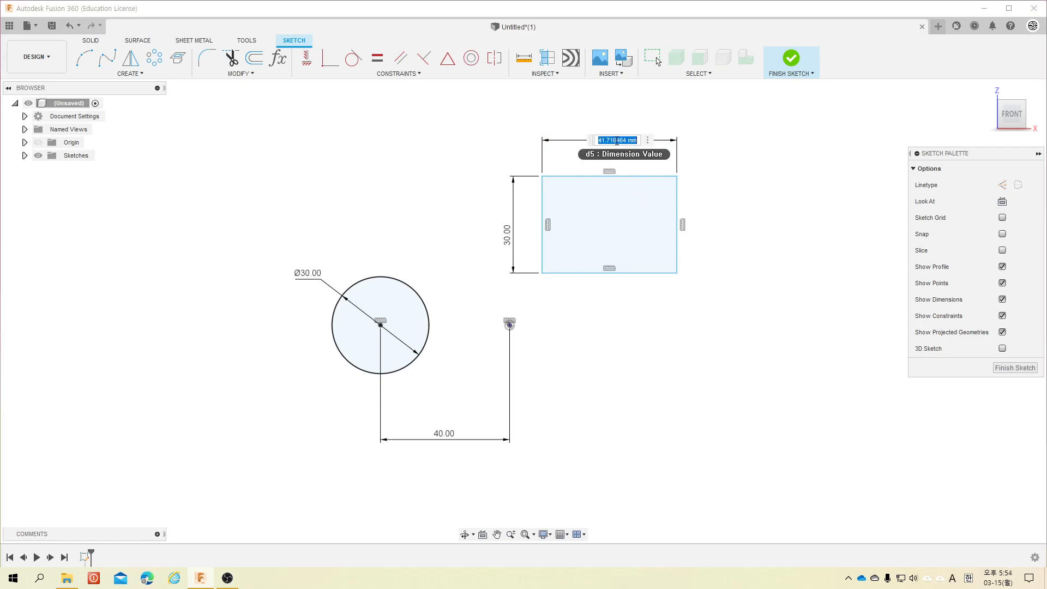
text(40)
key(Return)
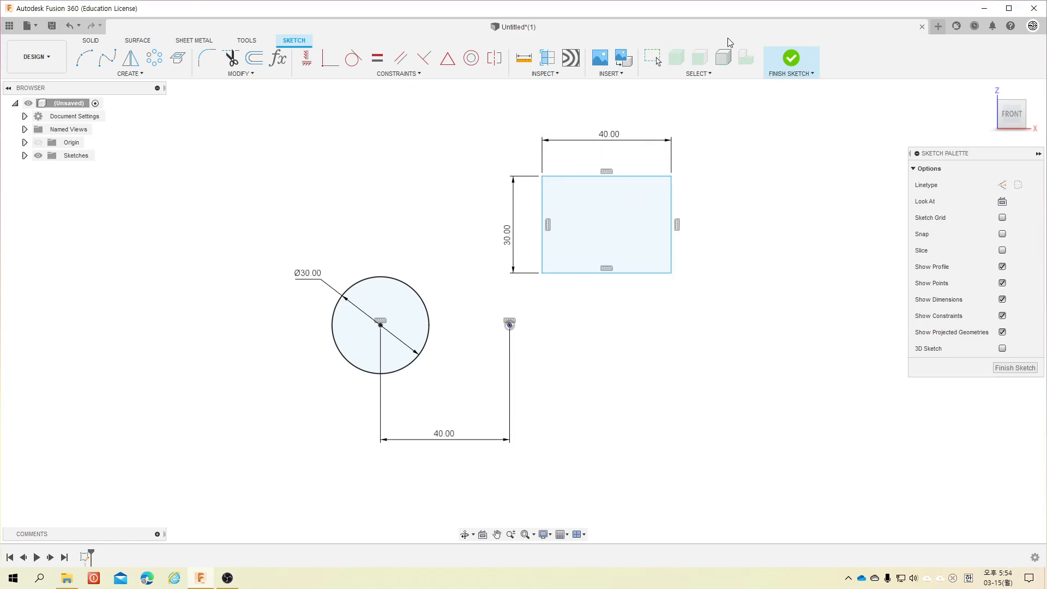
- Dimension the horizontal distance from the origin to the rectangle's left edge at 10 mm
click(510, 326)
click(543, 265)
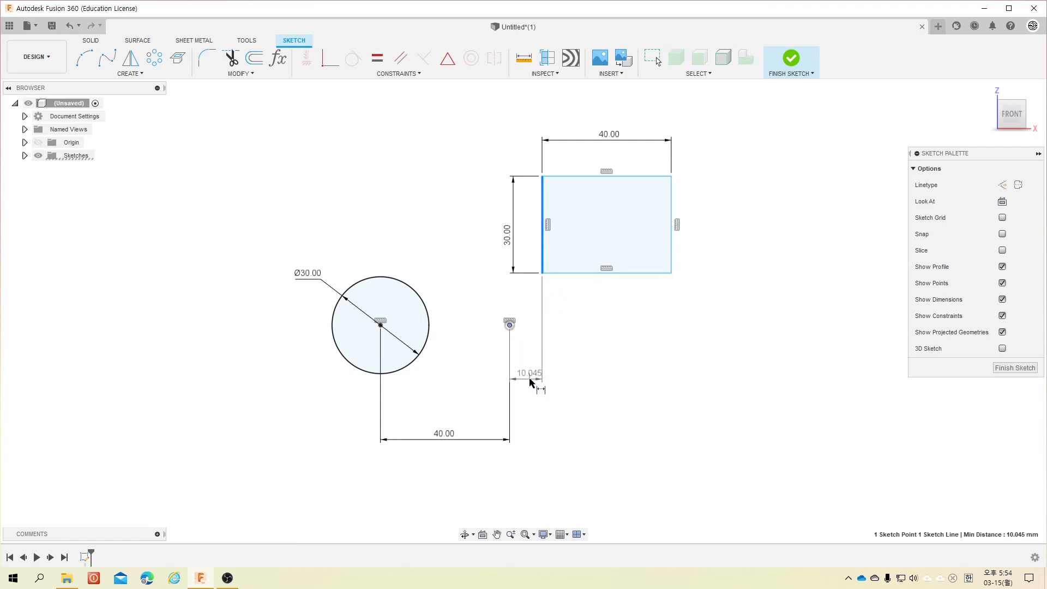
click(529, 382)
text(1)
key(Return)
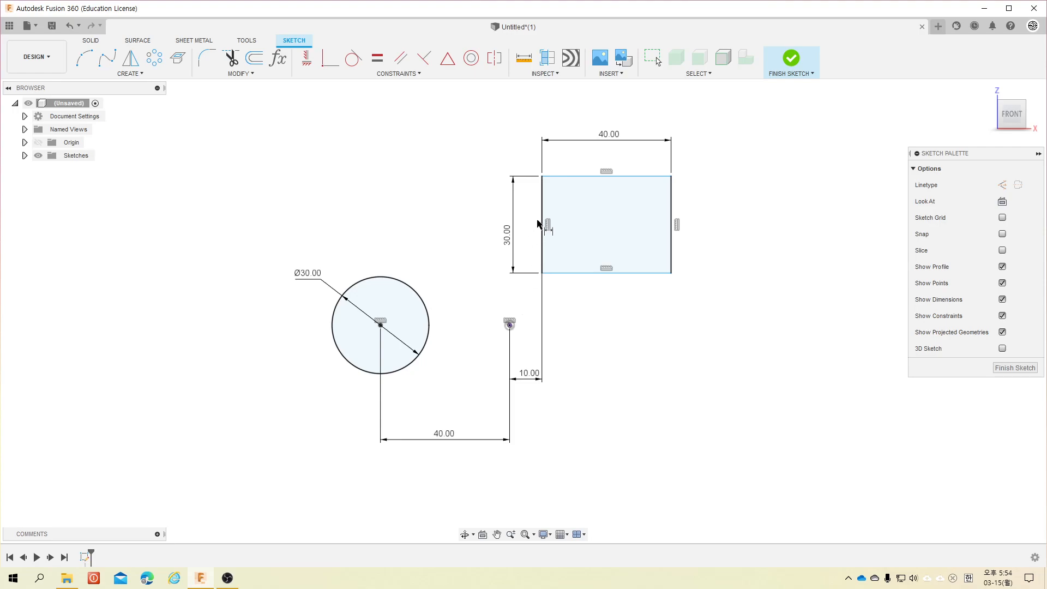
- Move the rectangle slightly downward and dimension the vertical distance from its bottom edge to the origin at 10 mm
click(671, 234)
mouse_move(676, 256)
mouse_down()
mouse_move(676, 306)
mouse_move(678, 250)
mouse_move(676, 269)
mouse_up()
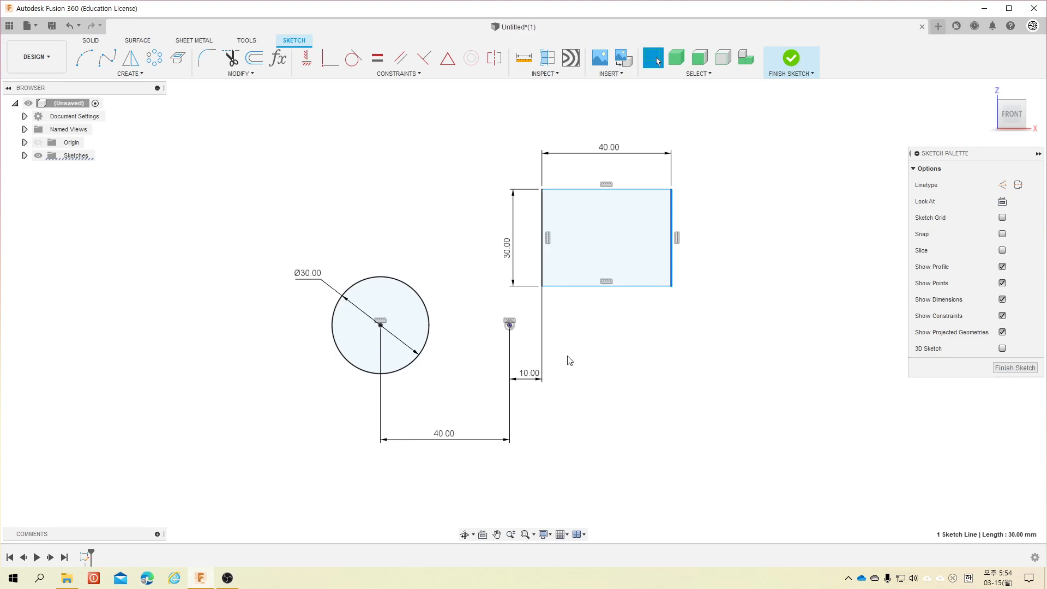
shift+click(585, 286)
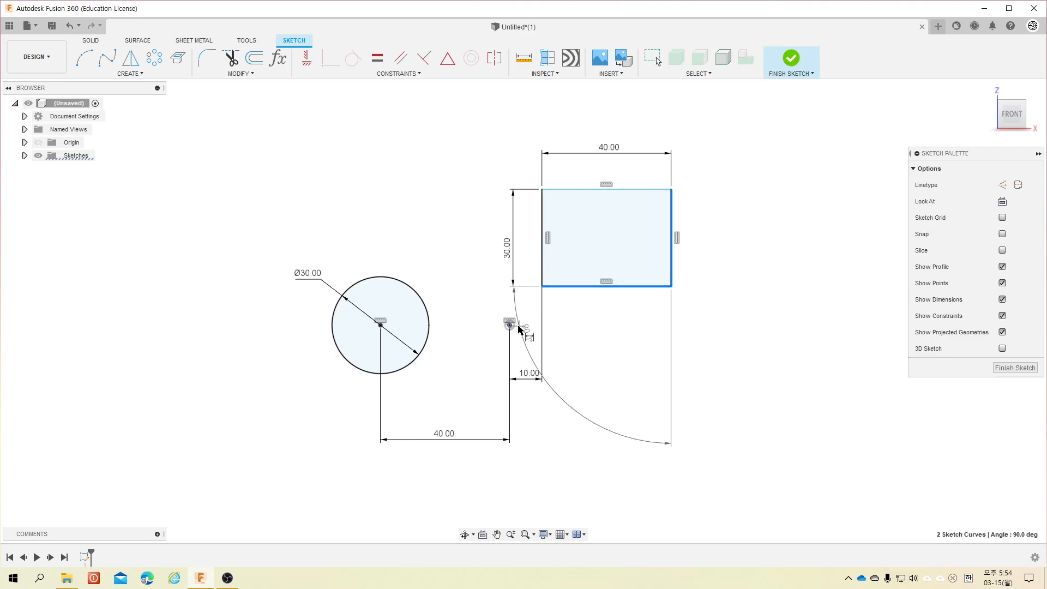
click(510, 325)
click(737, 303)
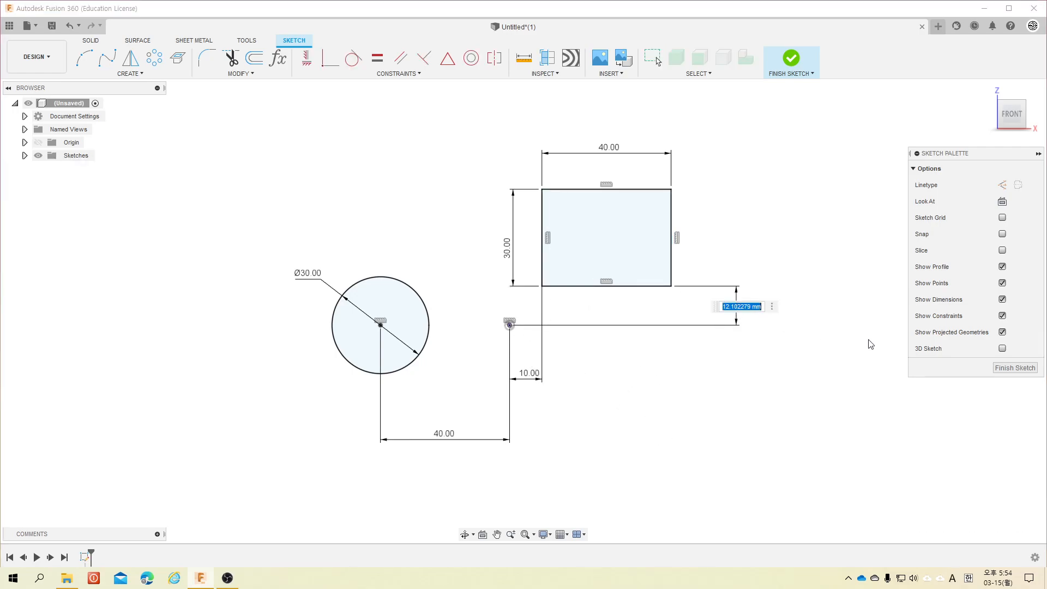
text(10)
key(Return)
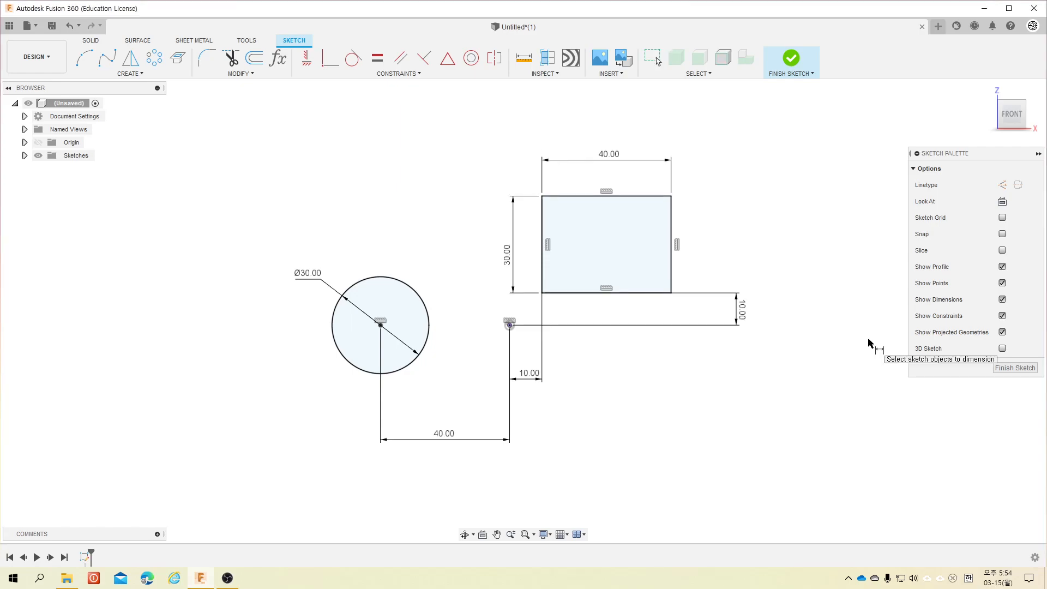
key(Escape)
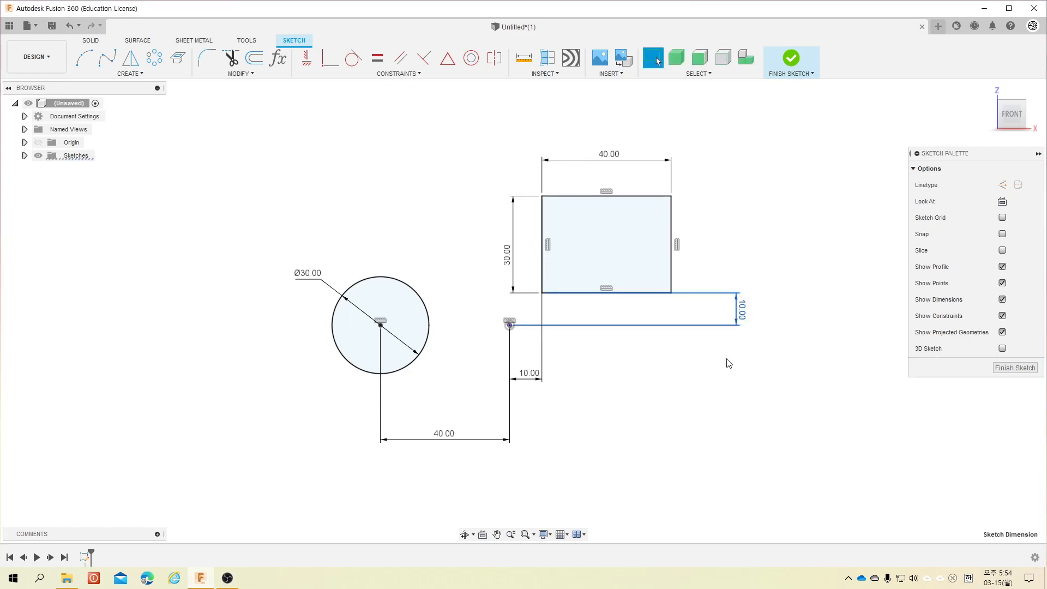
- Delete the vertical 10 mm dimension and try to apply a Horizontal/Vertical constraint between the rectangle's bottom edge and the origin
key(Delete)
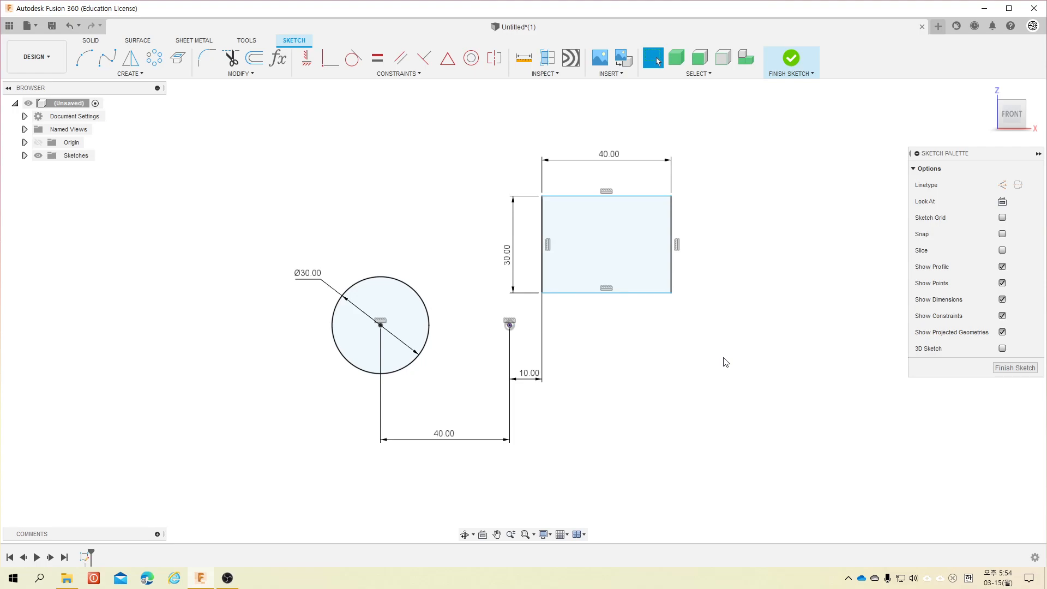
click(307, 58)
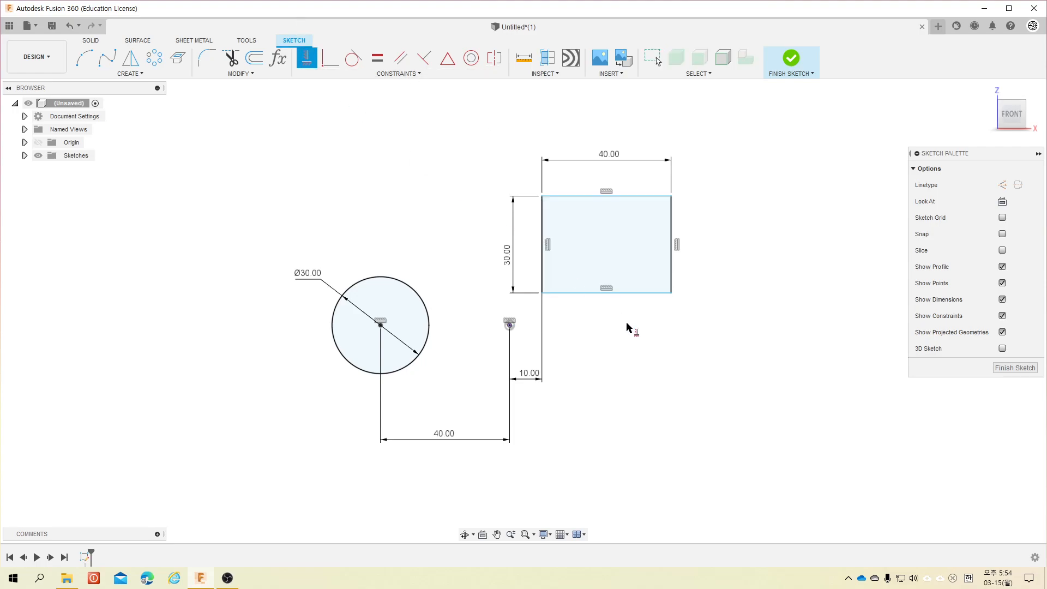
click(592, 294)
click(510, 325)
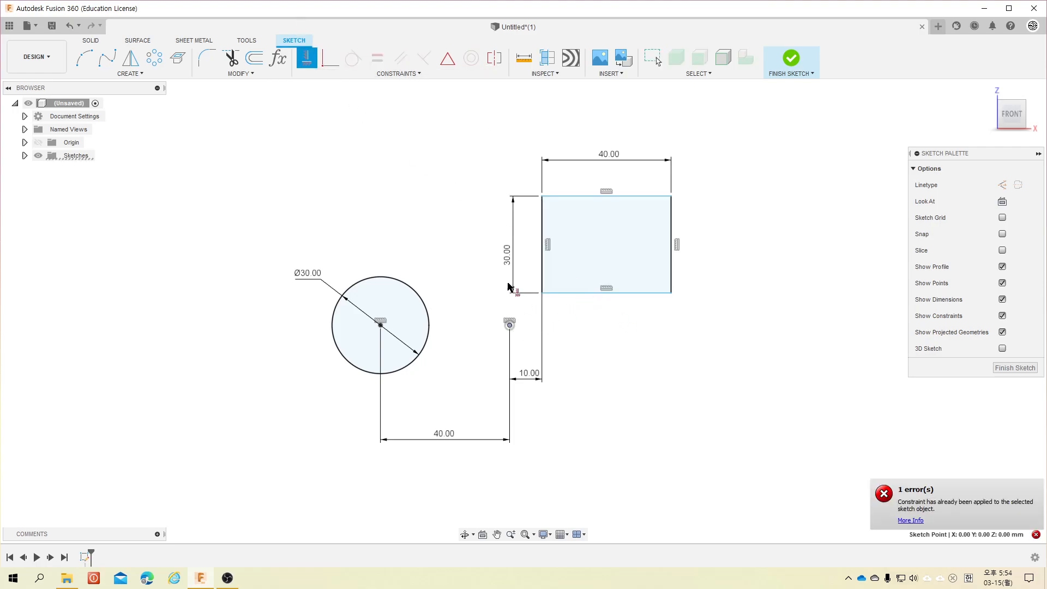
- Make the rectangle's bottom edge coincident with the origin and move its height dimension closer to the left edge
click(330, 58)
click(551, 294)
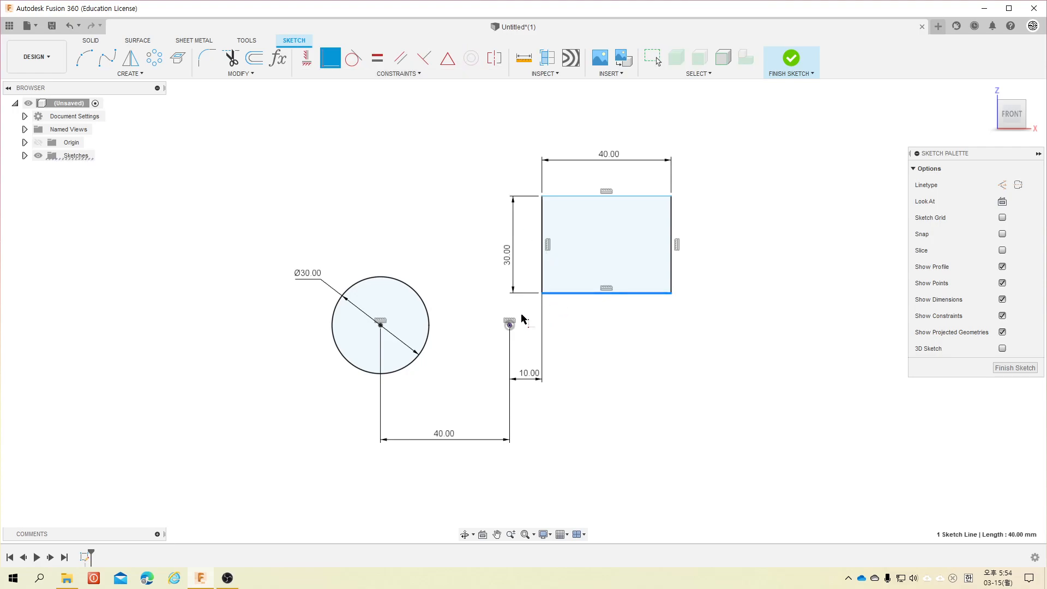
click(512, 328)
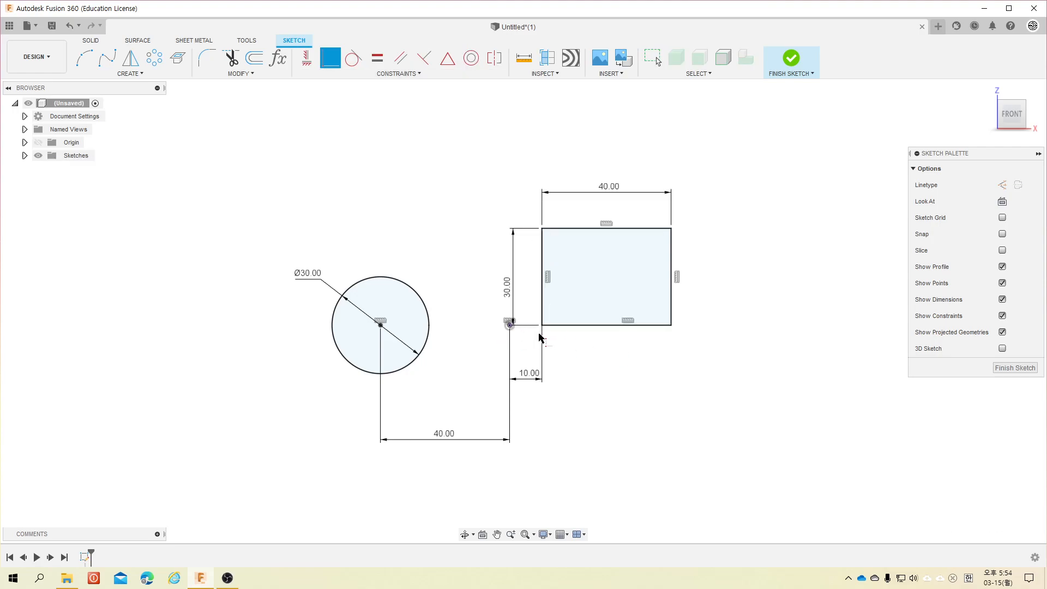
key(Escape)
drag(512, 286, 525, 279)
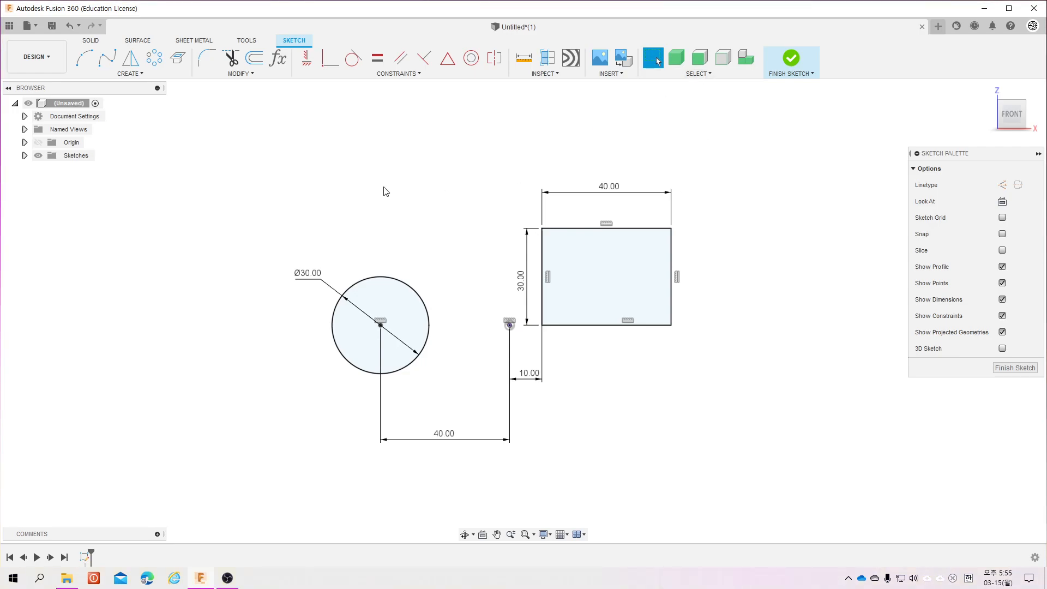
- Delete the circle and the rectangle with all their dimensions from the sketch
drag(258, 149, 834, 511)
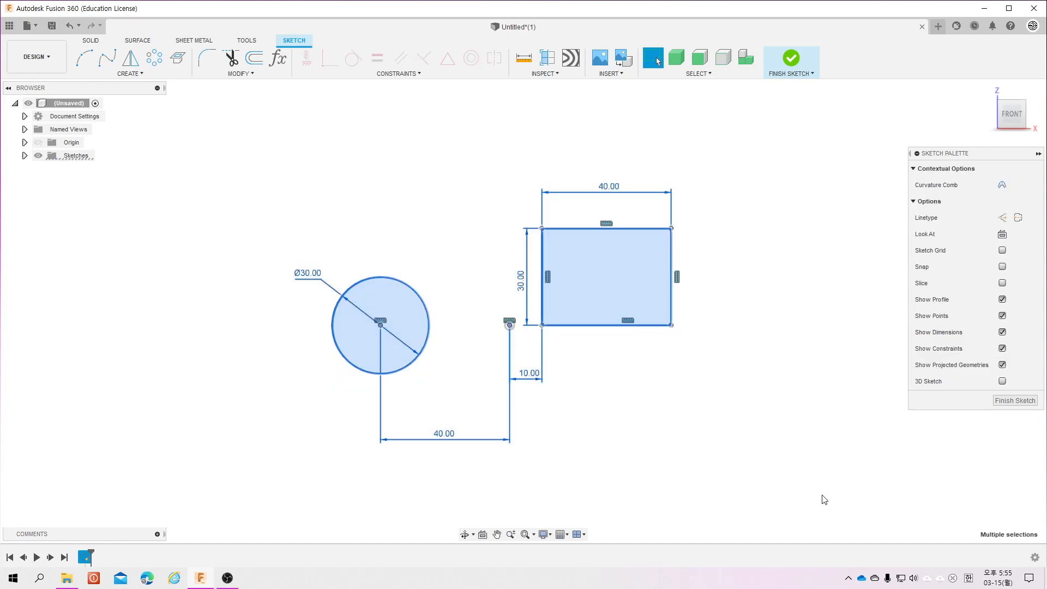
key(Delete)
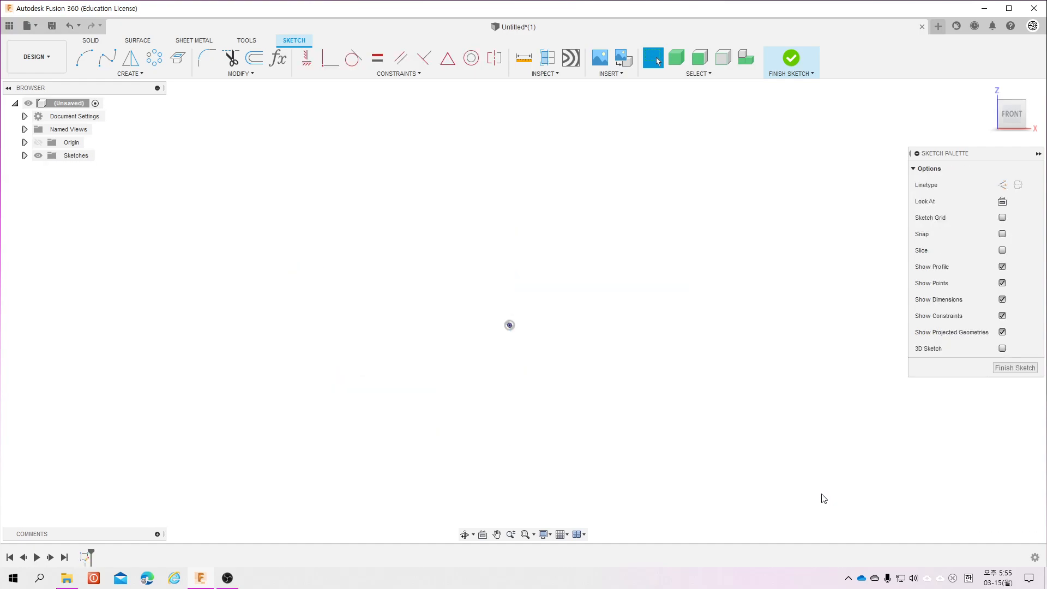
- Draw a center rectangle about 58 mm high with its center on the origin
click(137, 80)
mouse_move(131, 97)
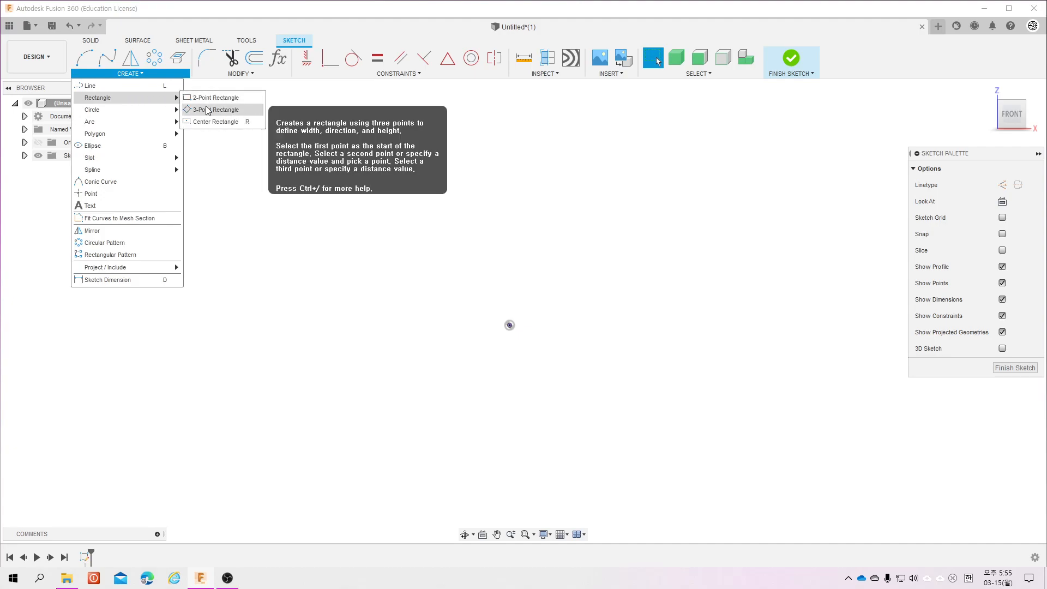
click(214, 121)
click(509, 325)
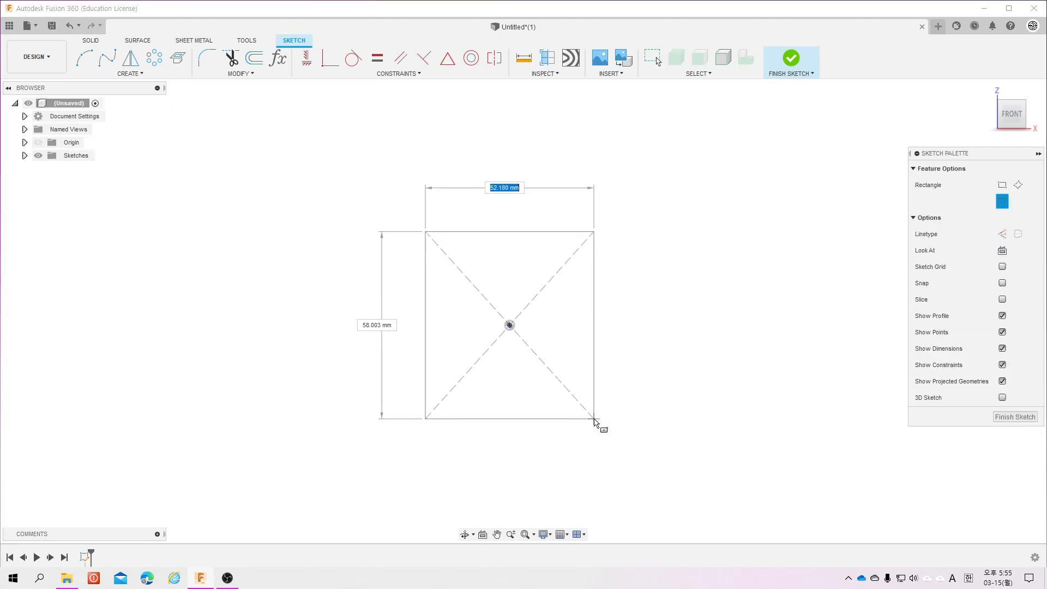
click(603, 418)
- Dimension the top edge of the center rectangle at 50 mm
key(d)
click(581, 233)
click(567, 206)
text(50)
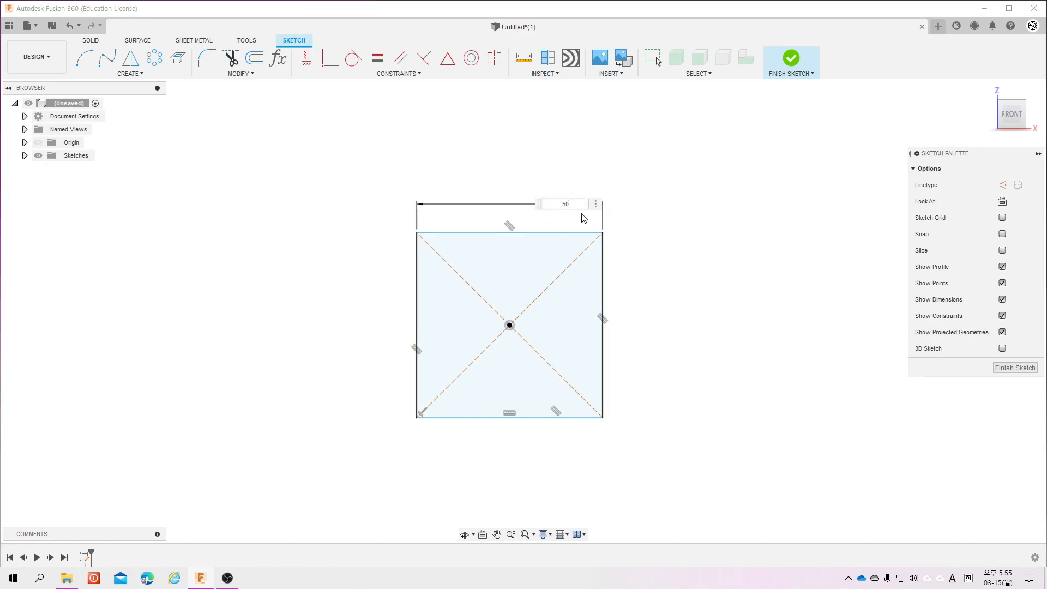
key(Return)
click(504, 406)
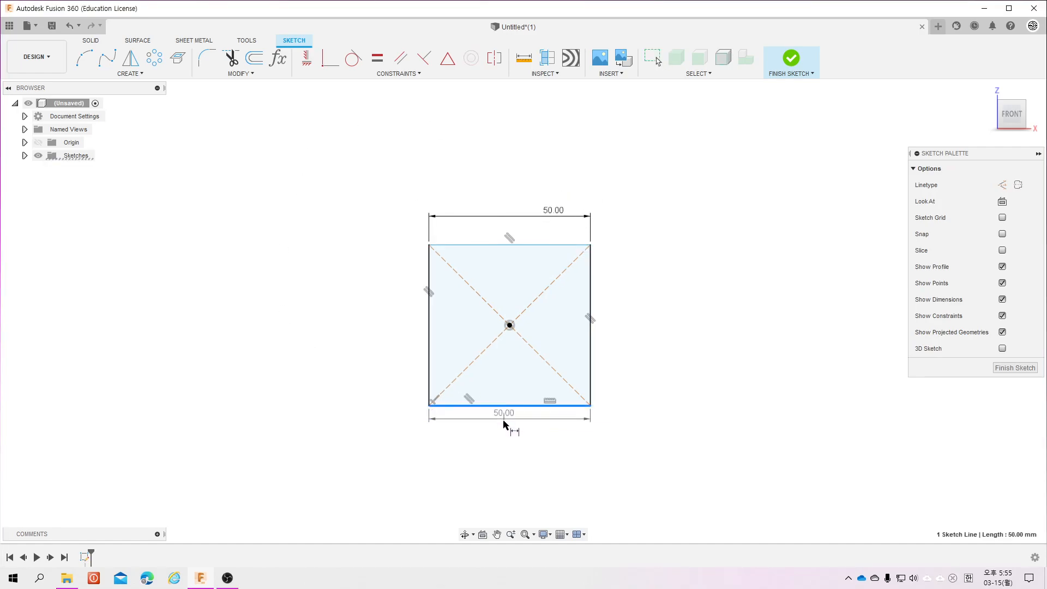
key(Escape)
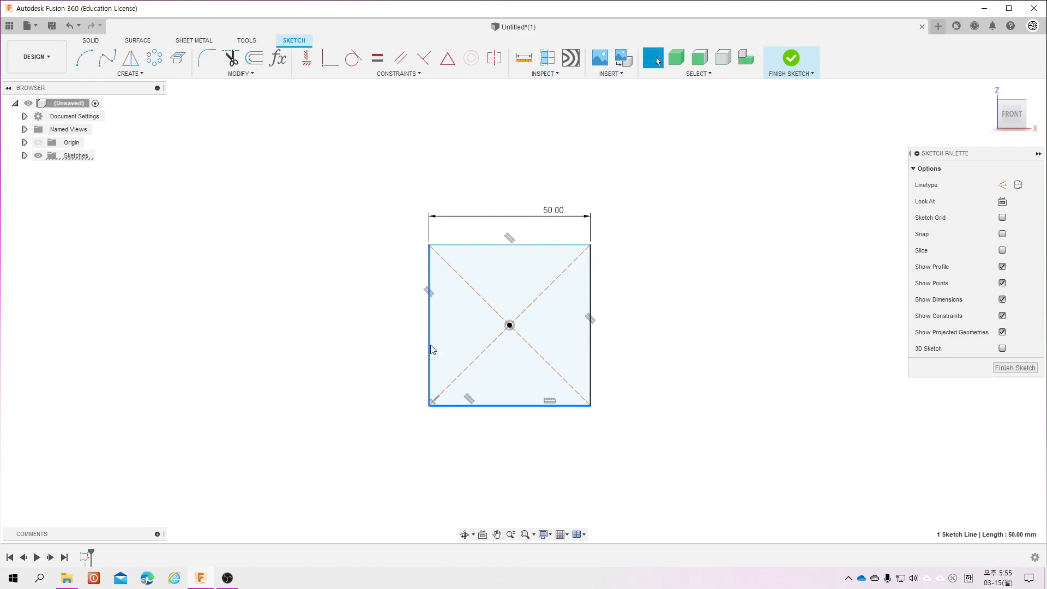
key(d)
click(431, 345)
key(Escape)
- Dimension the left edge of the center rectangle at 50 mm
click(430, 342)
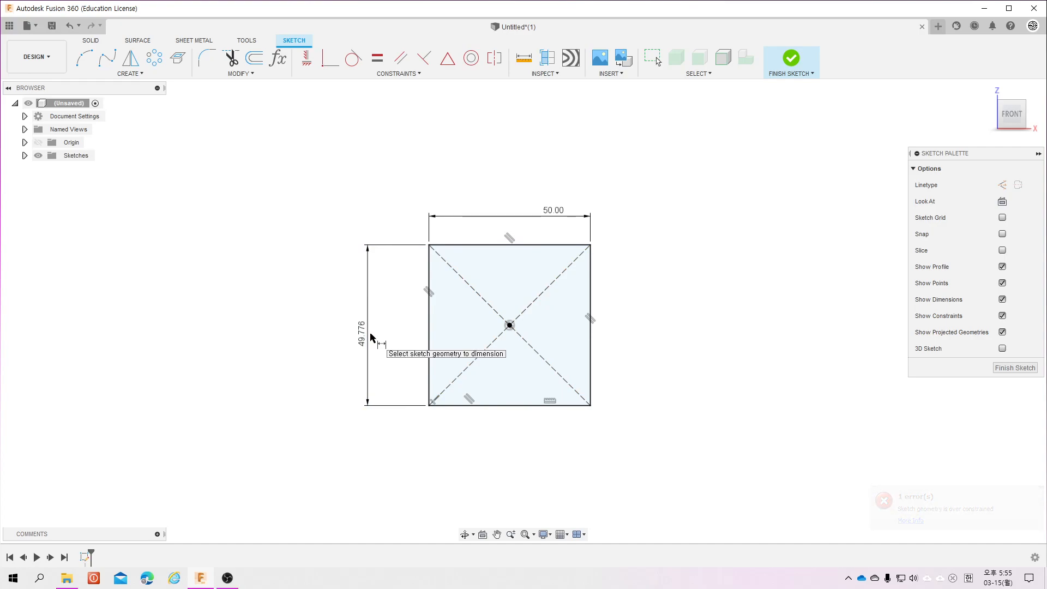
click(368, 338)
text(50)
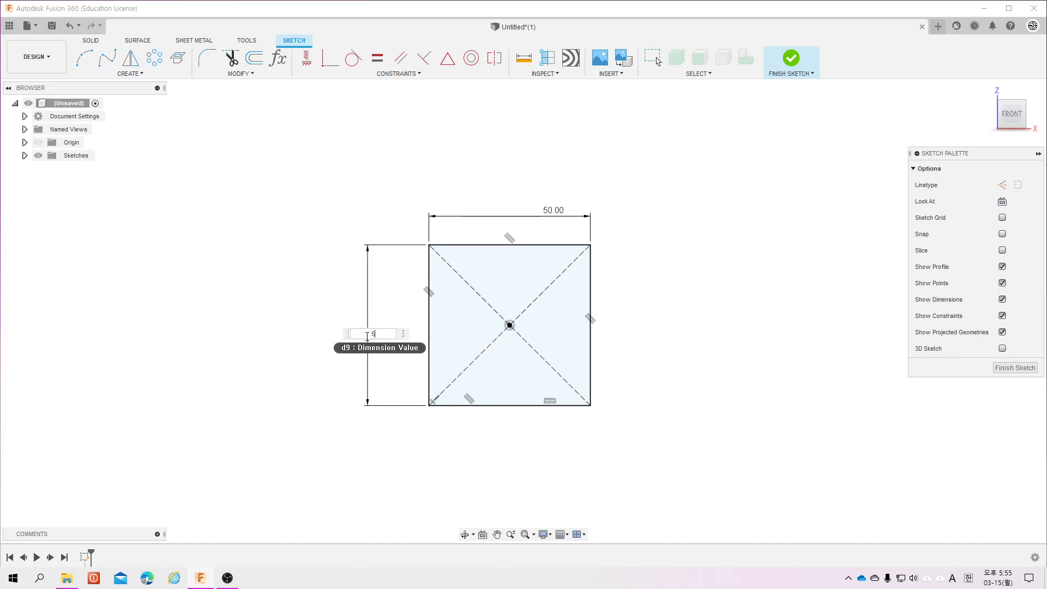
key(Return)
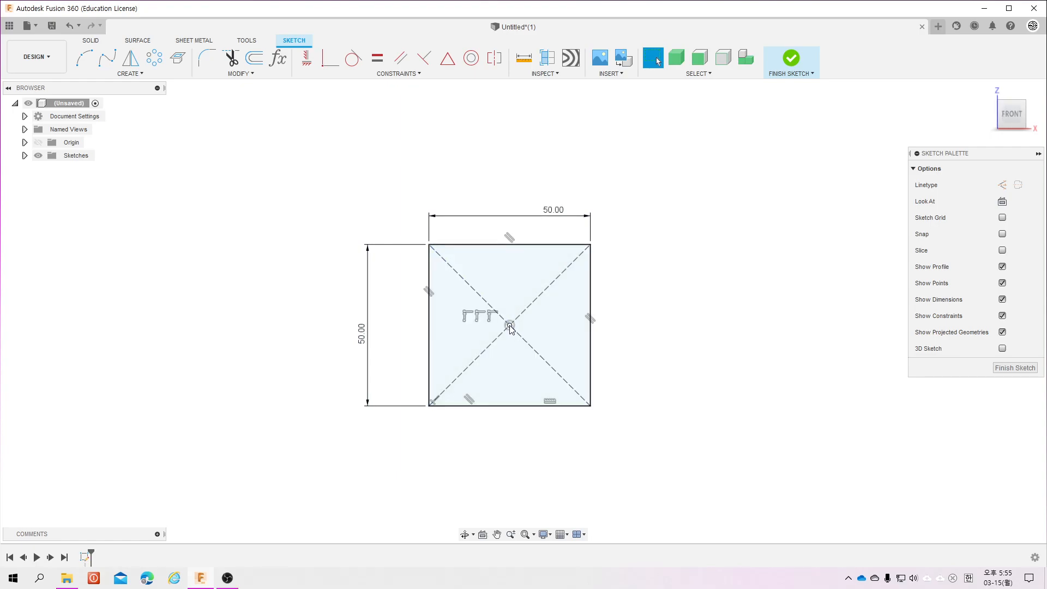
- Delete the 50 mm center rectangle and its dimensions from the sketch
drag(654, 188, 762, 303)
mouse_move(754, 183)
mouse_down()
mouse_move(233, 491)
mouse_move(250, 482)
mouse_up()
key(Delete)
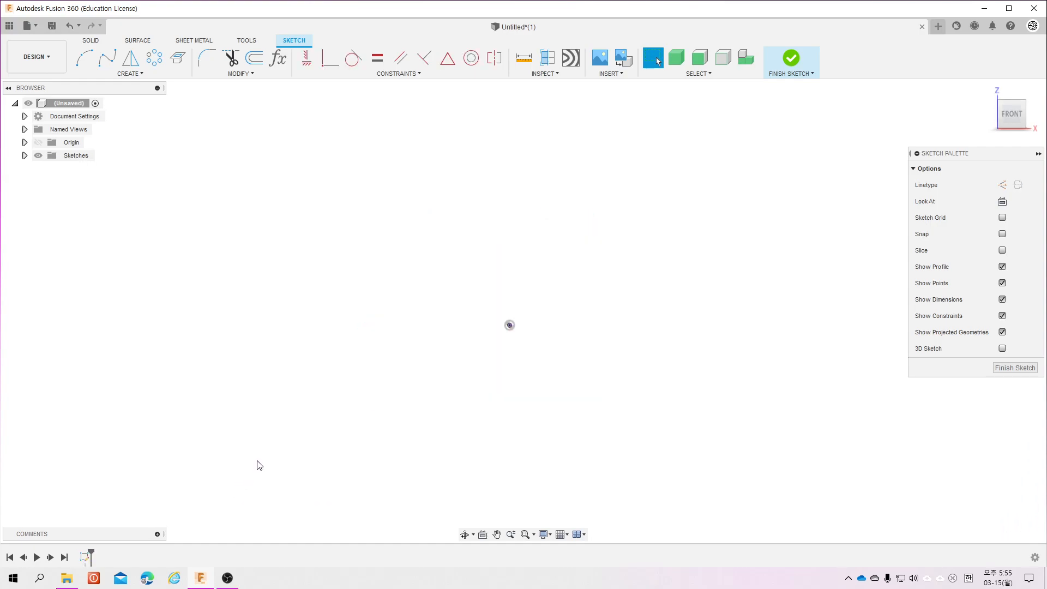
- Draw a new center rectangle about 44 mm wide with its center on the origin
click(131, 73)
mouse_move(141, 99)
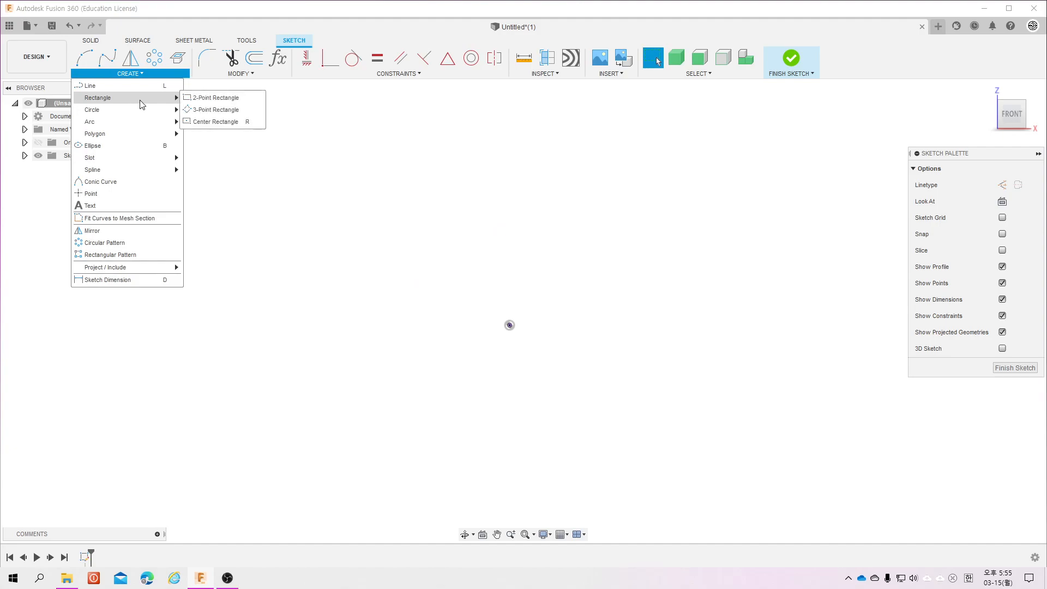
click(205, 122)
click(510, 325)
click(581, 392)
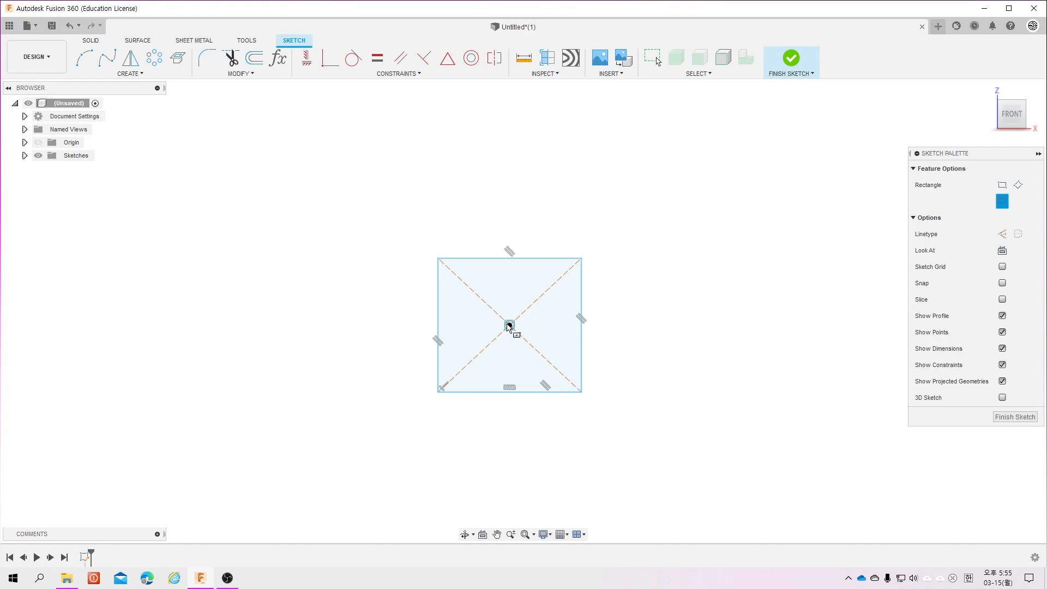
key(Escape)
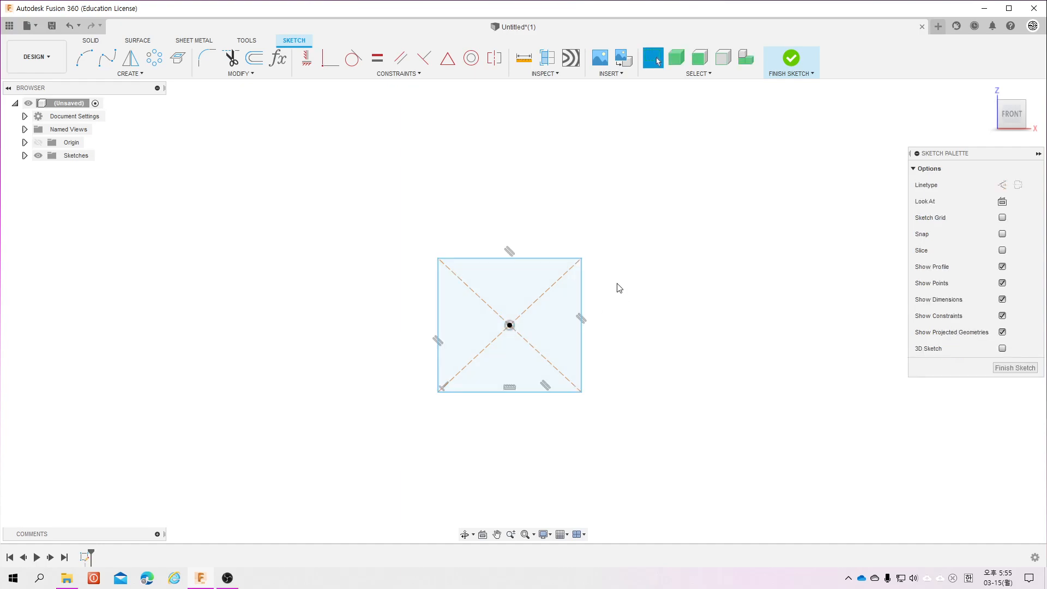
- Dimension the center rectangle's width and height at 50 mm each
key(d)
click(554, 258)
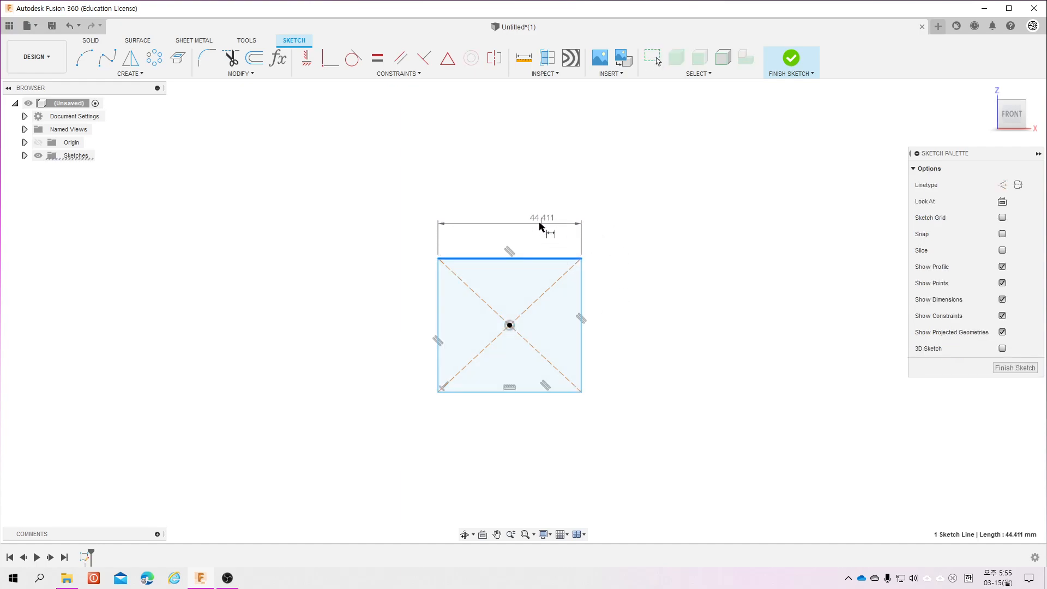
click(539, 224)
text(50)
key(Return)
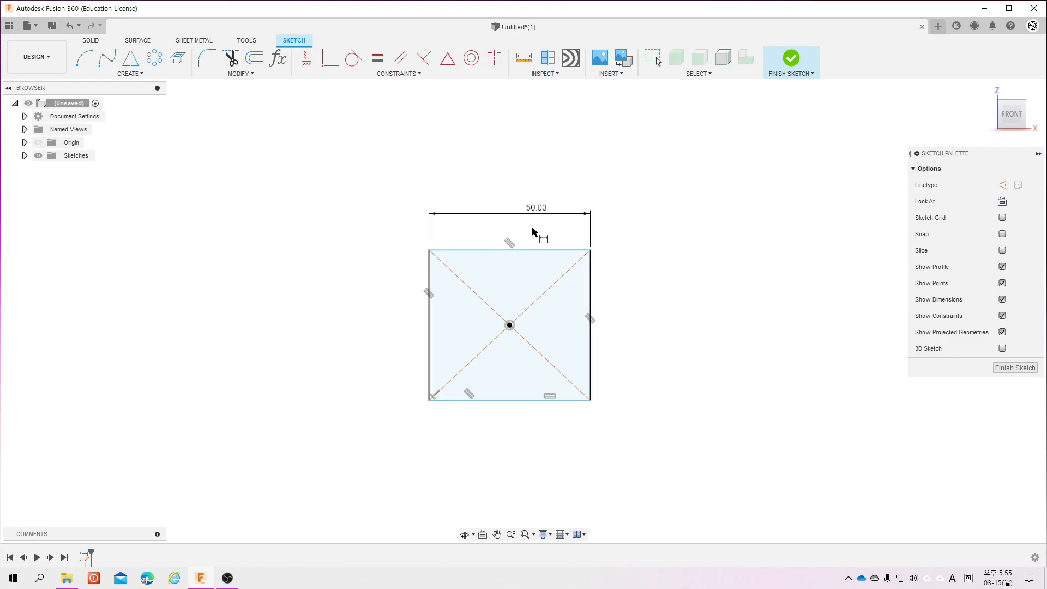
click(426, 317)
click(394, 313)
text(5)
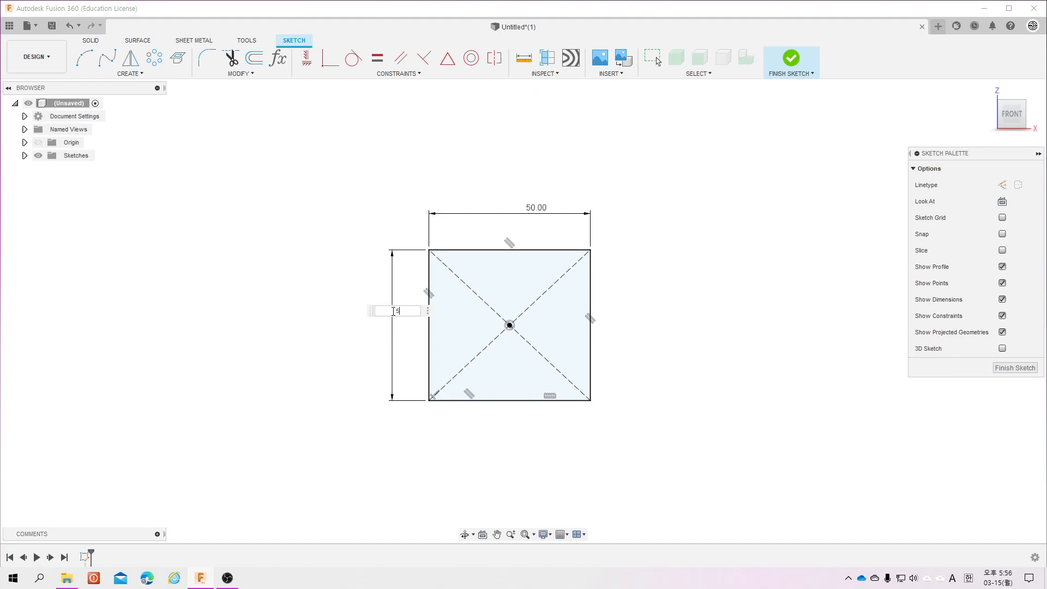
text(0)
key(Return)
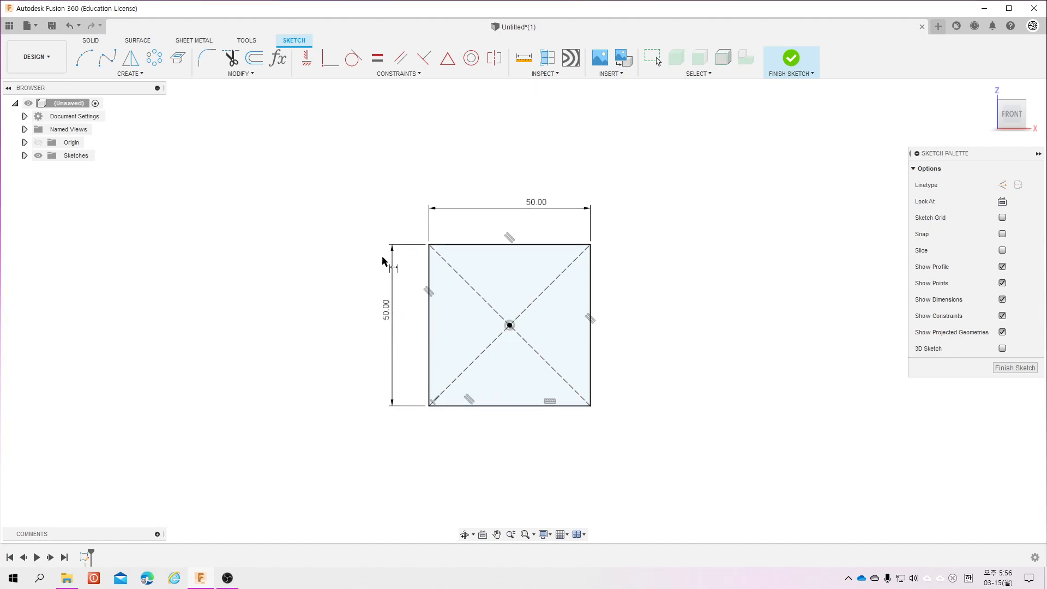
- Draw a center-diameter circle about 23 mm in diameter in the lower-left area of the square, off the origin
click(129, 73)
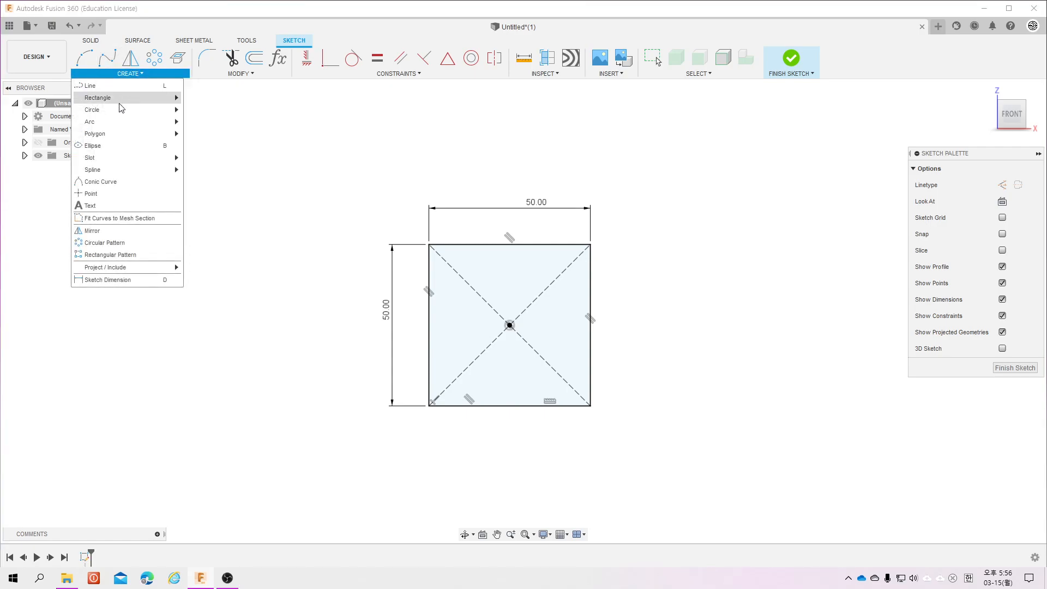
mouse_move(116, 119)
click(221, 110)
click(470, 339)
click(496, 365)
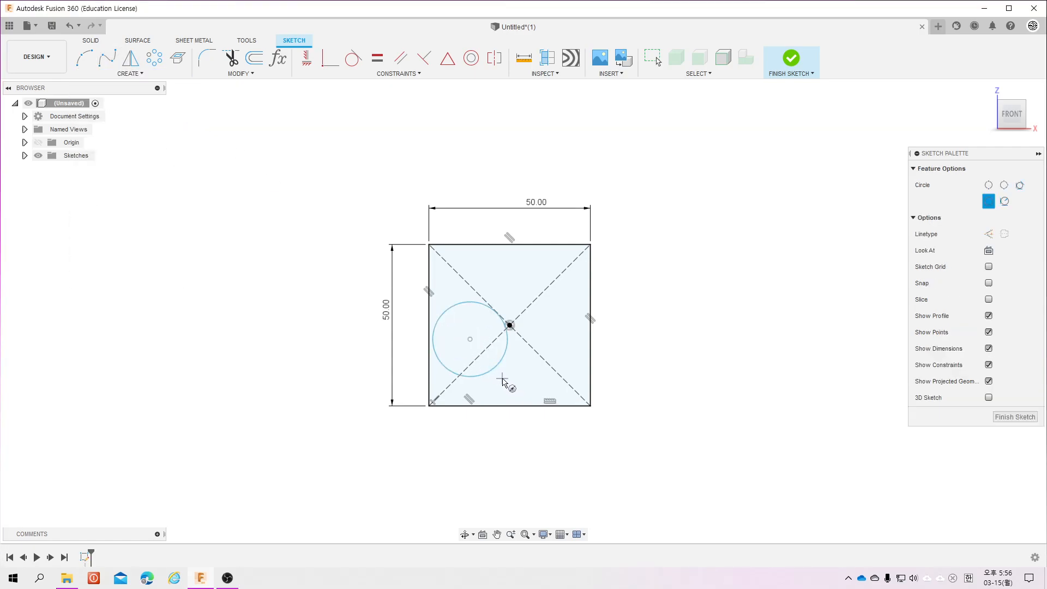
key(Escape)
- Dimension the circle's diameter at 30 mm
key(d)
click(495, 366)
click(509, 376)
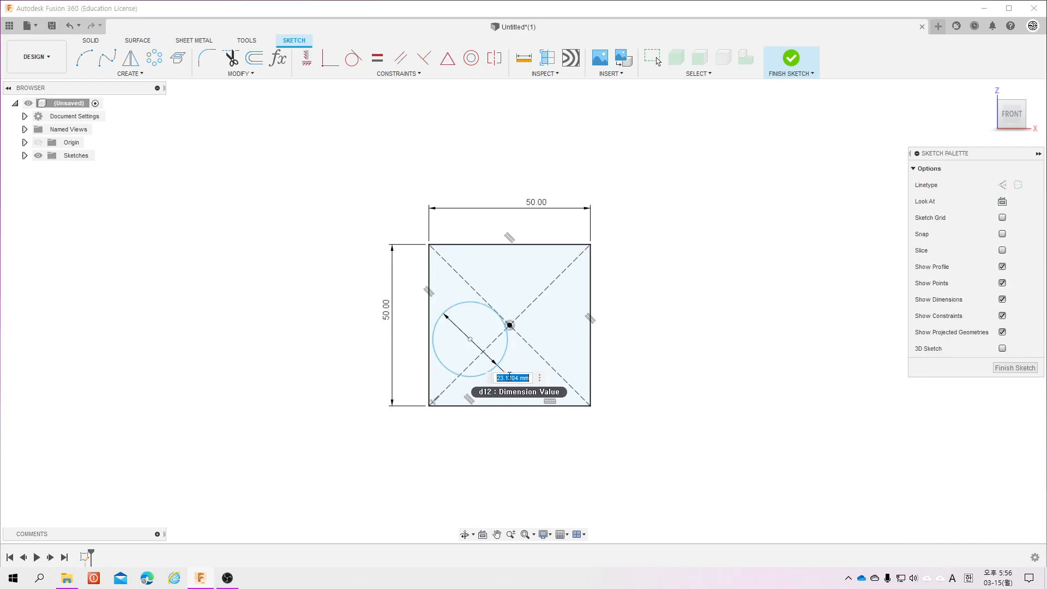
text(30)
key(Return)
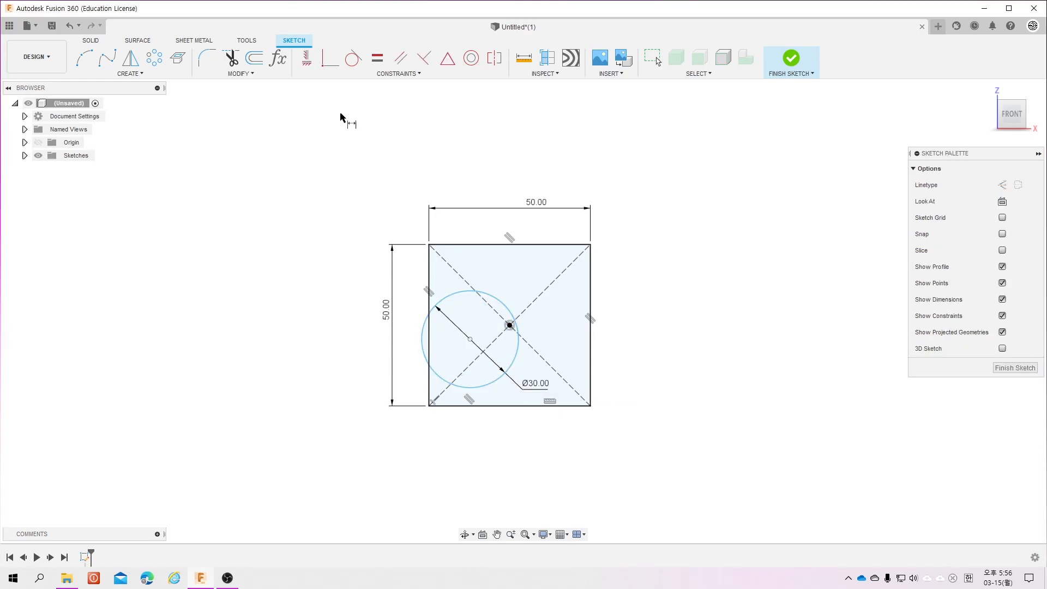
- Make the 30 mm circle tangent to the square's left and bottom edges, and move its diameter dimension clear of the bottom edge
click(353, 58)
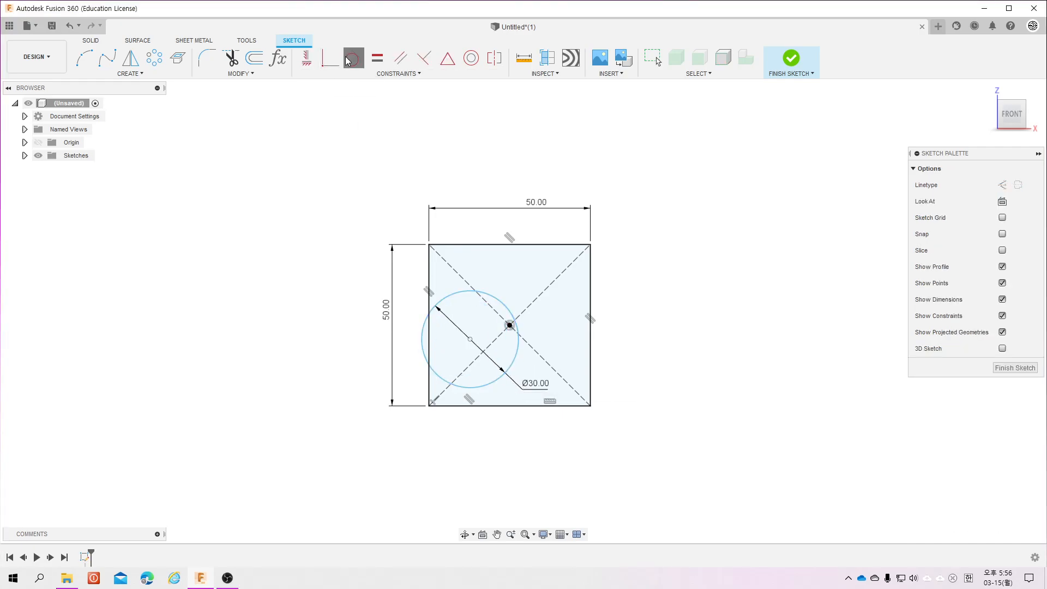
click(429, 310)
click(422, 336)
click(481, 370)
click(491, 405)
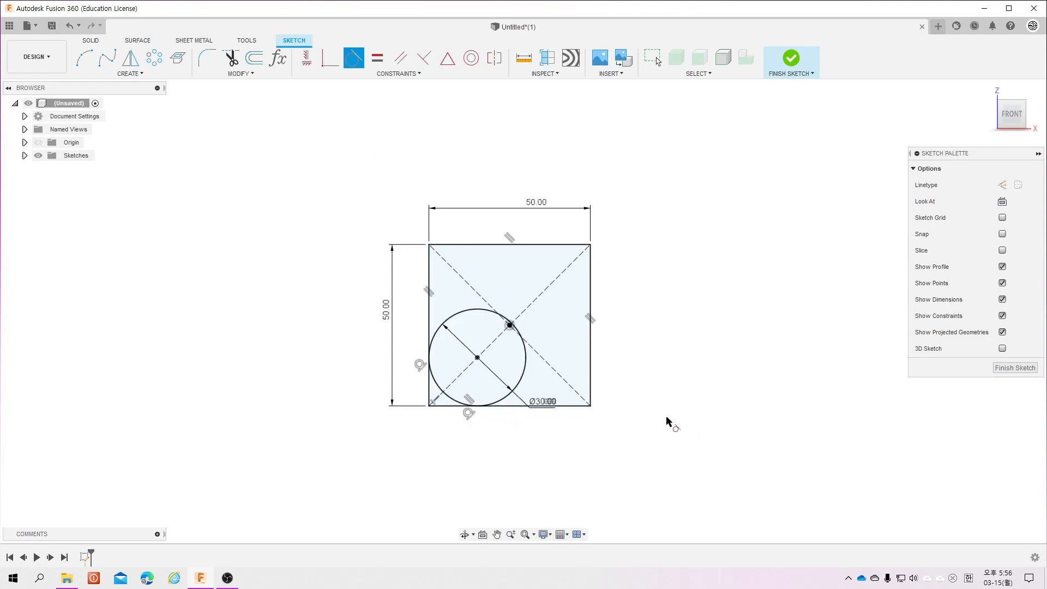
key(Escape)
drag(534, 406, 552, 347)
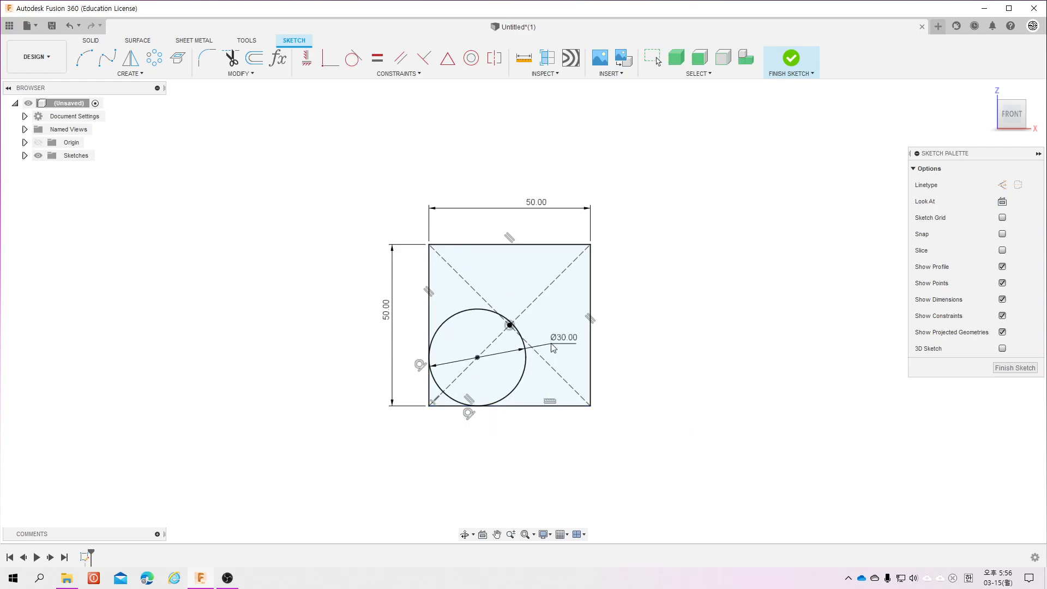
- Trim the square's lower-left corner lines outside the circle and the circle's arcs inside the square, leaving a rounded corner
scroll(496, 380, up, 3)
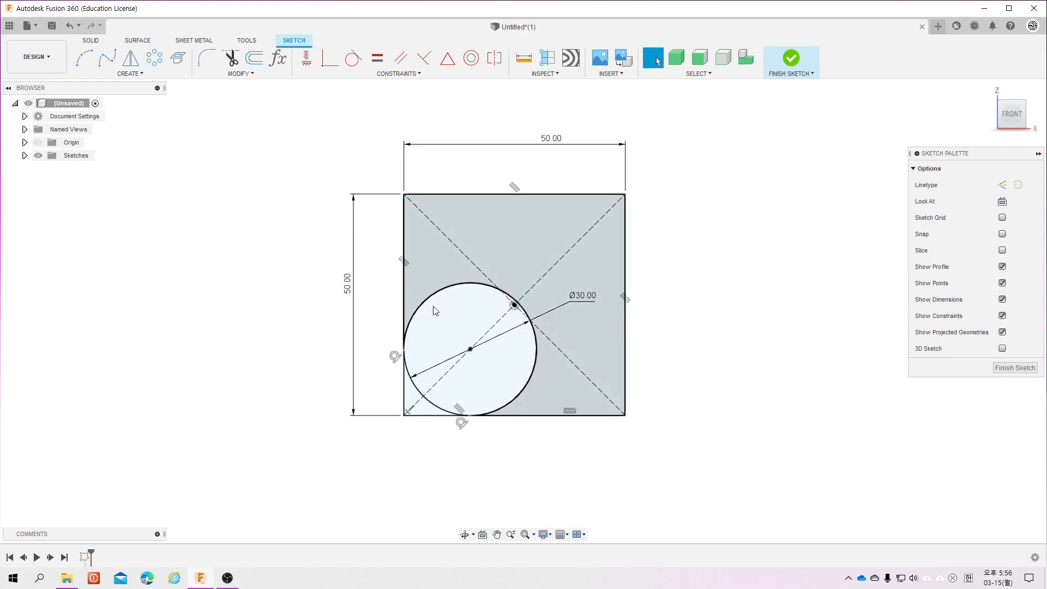
click(231, 57)
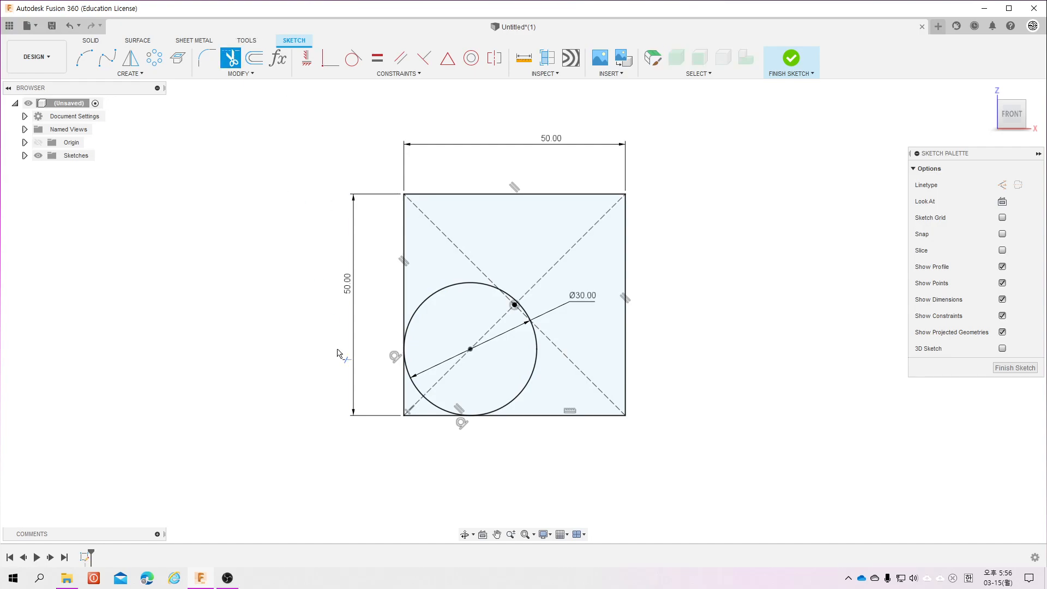
click(403, 384)
click(434, 420)
click(536, 360)
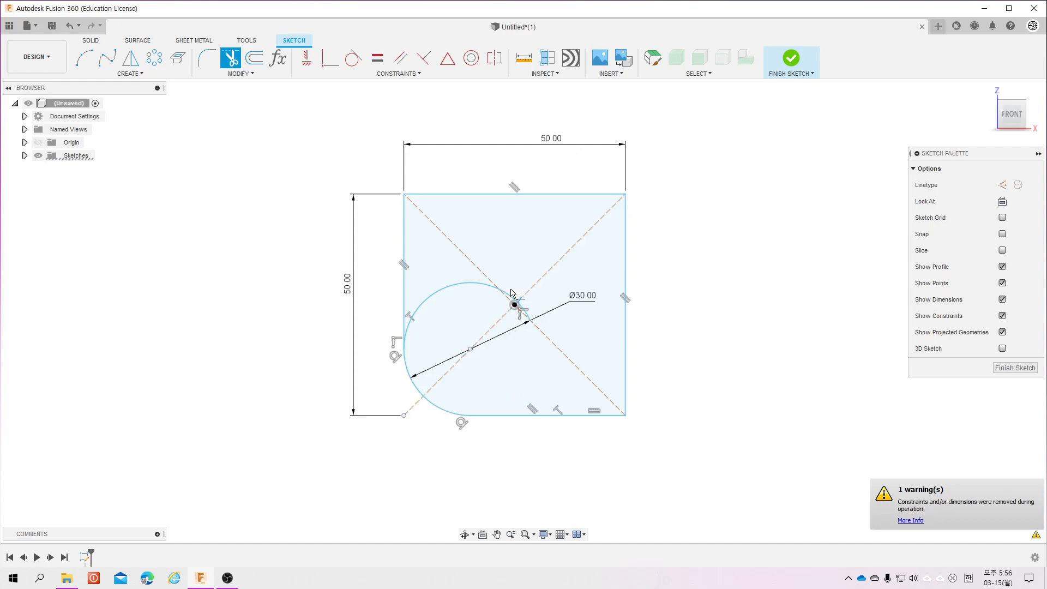
click(469, 284)
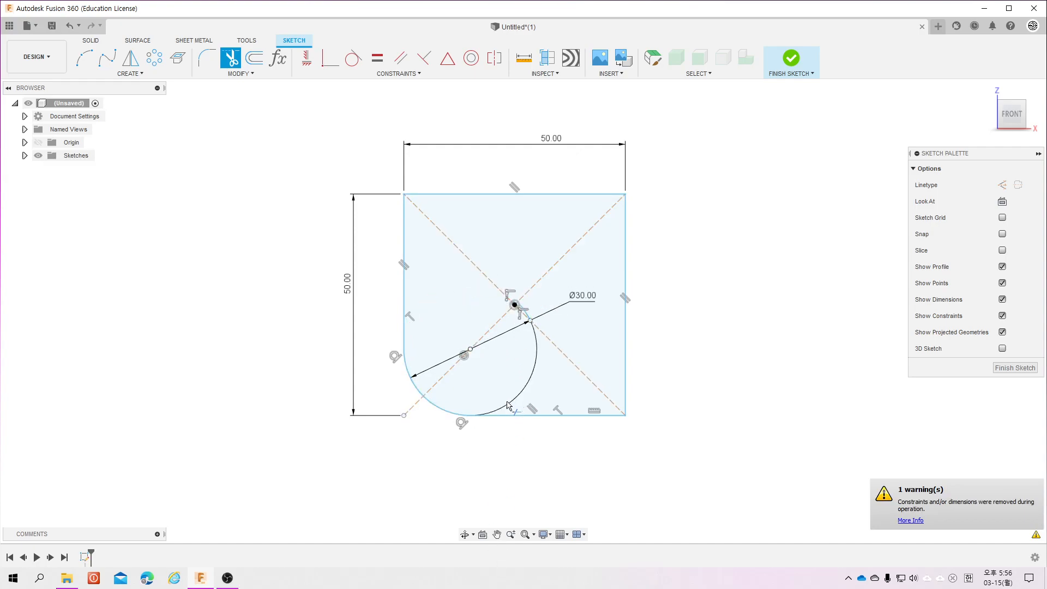
key(Escape)
- Delete the leftover short arc segment beside the origin and place the rounded corner's diameter dimension below the sketch
drag(569, 299, 427, 440)
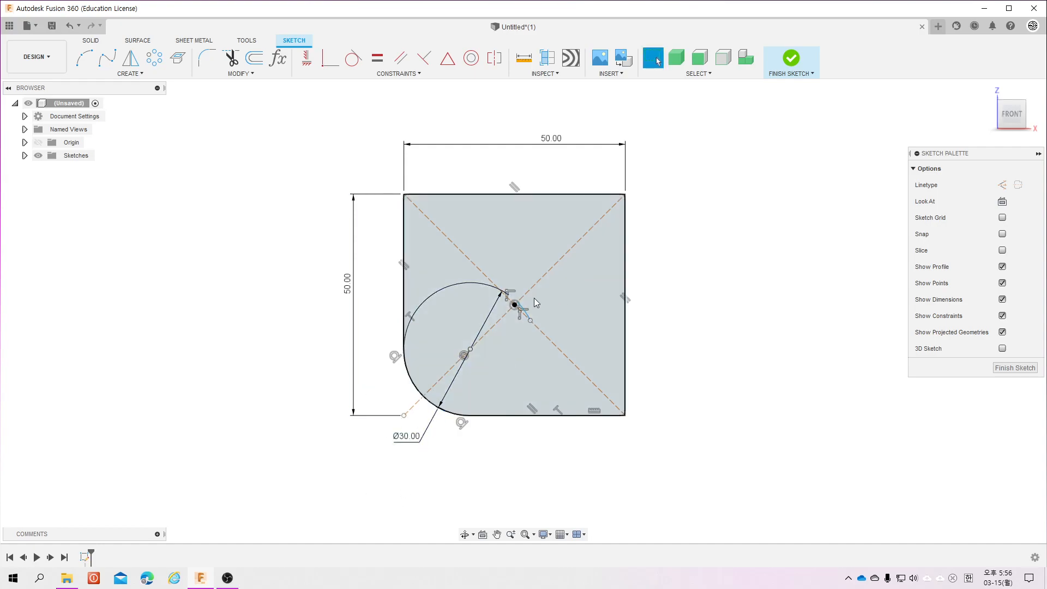
click(528, 313)
key(Delete)
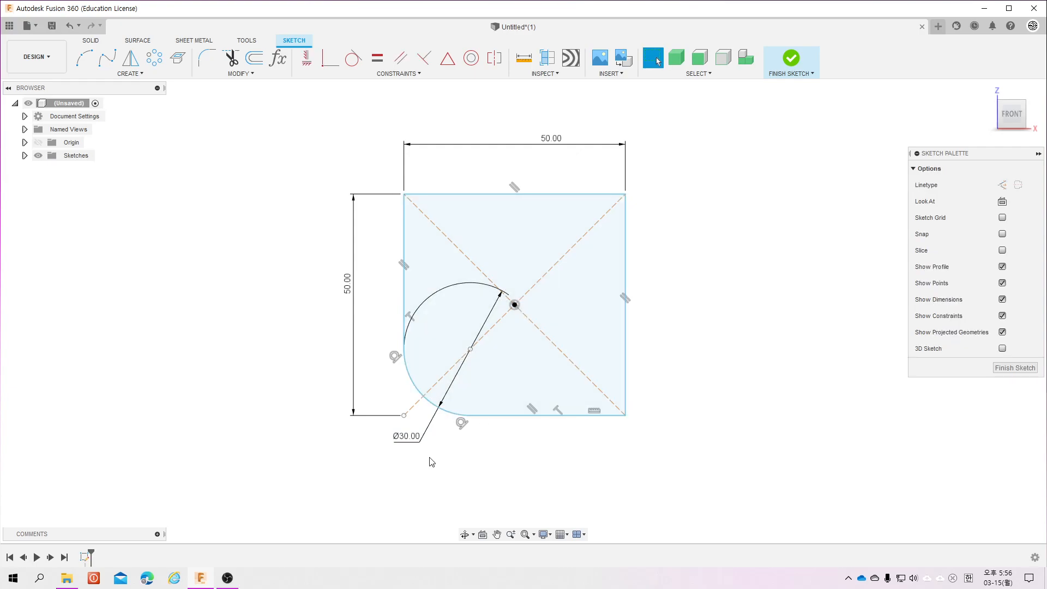
drag(411, 441, 470, 451)
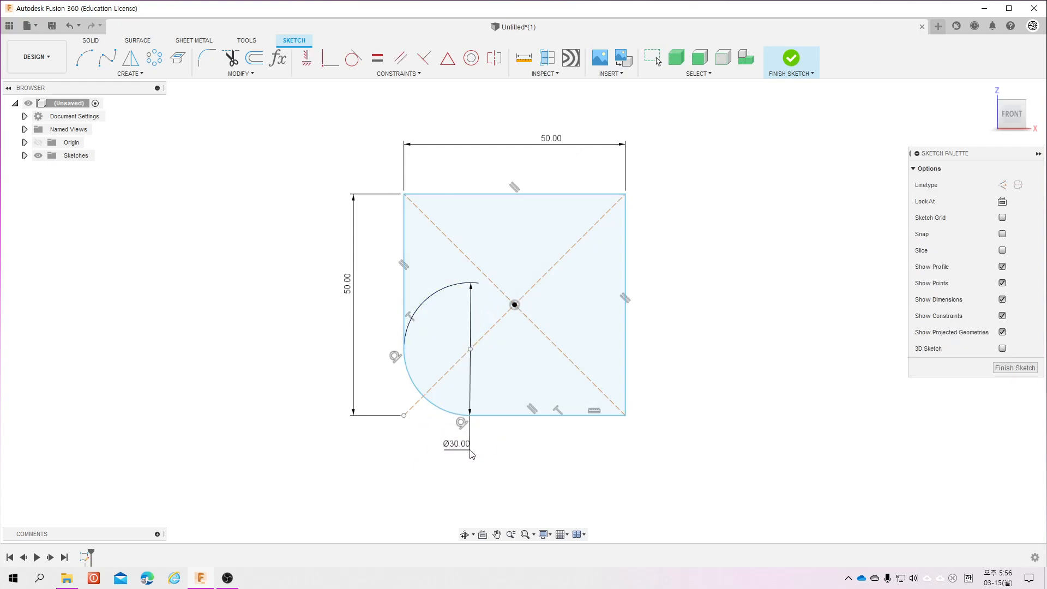
- Test the trimmed square's freedom by pulling its bottom and right edges, and undo the movement
mouse_move(547, 416)
mouse_down()
mouse_move(572, 468)
mouse_move(523, 366)
mouse_move(585, 466)
mouse_up()
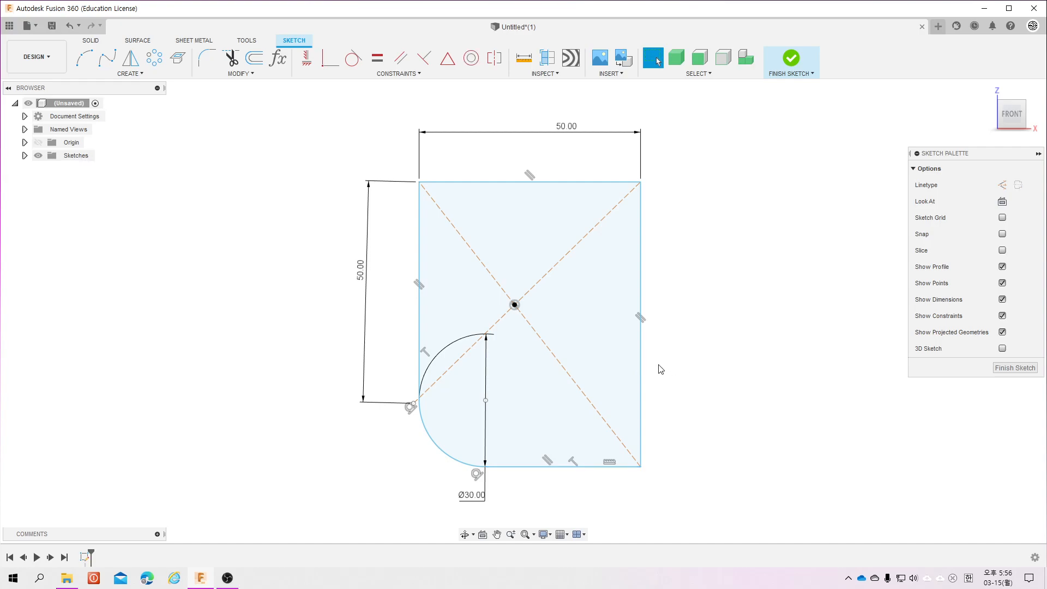
mouse_move(642, 370)
mouse_down()
mouse_move(703, 376)
mouse_move(606, 358)
mouse_up()
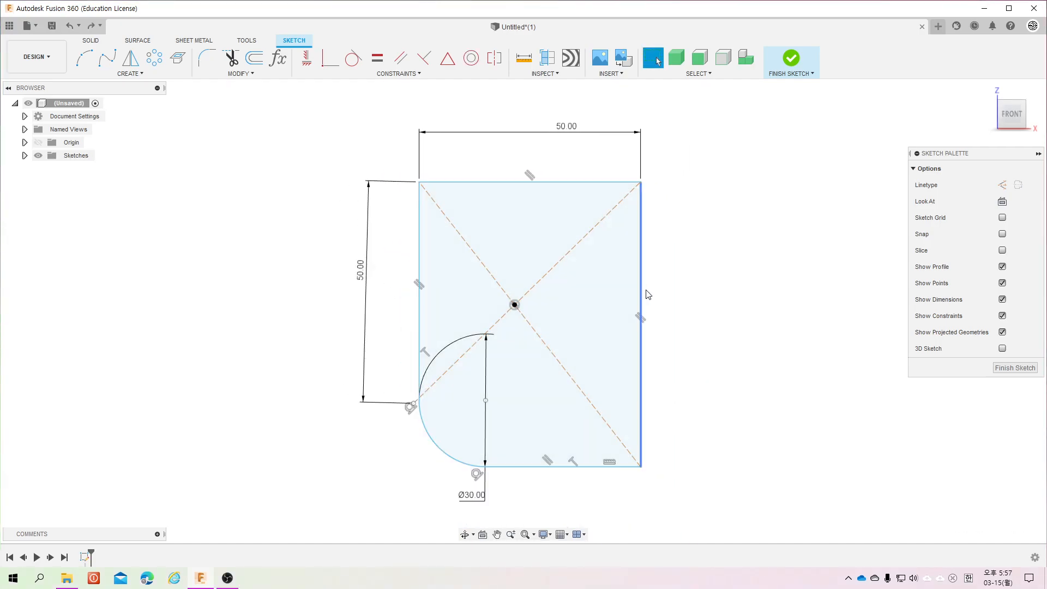
key(ctrl+z)
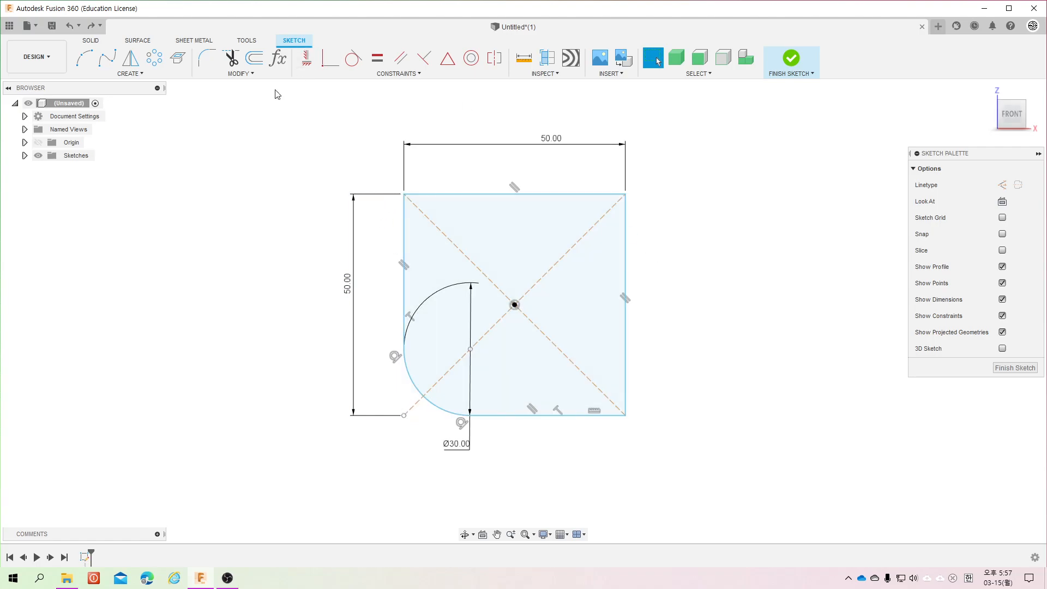
- Dimension the square's right edge at 50 mm
key(d)
click(626, 268)
click(676, 292)
key(Return)
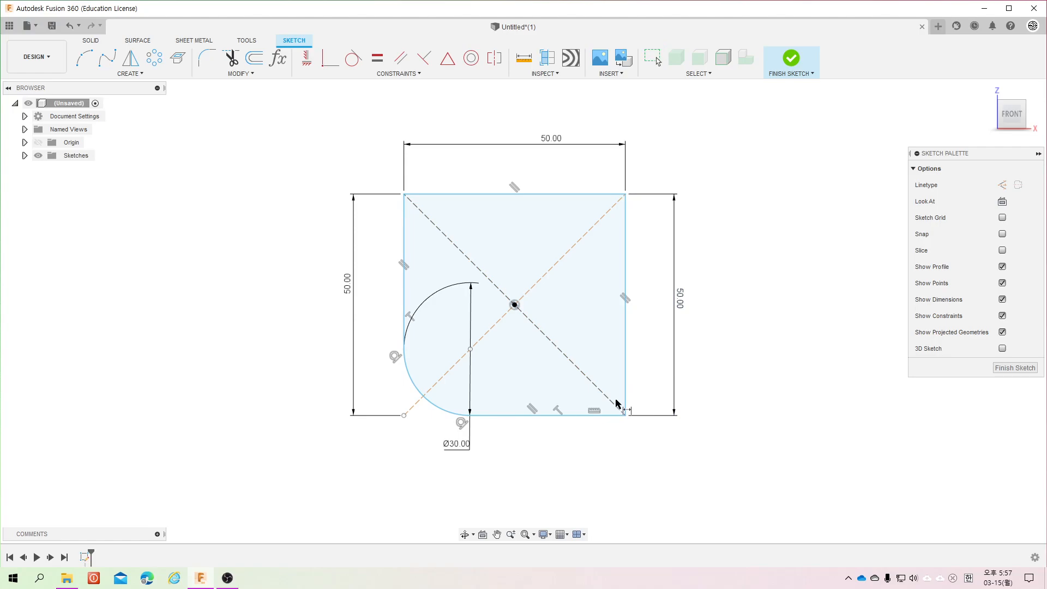
key(Escape)
- Test the remaining freedom by pulling the square's top edge, and undo the movement
mouse_move(540, 196)
mouse_down()
mouse_move(598, 208)
mouse_move(577, 202)
mouse_up()
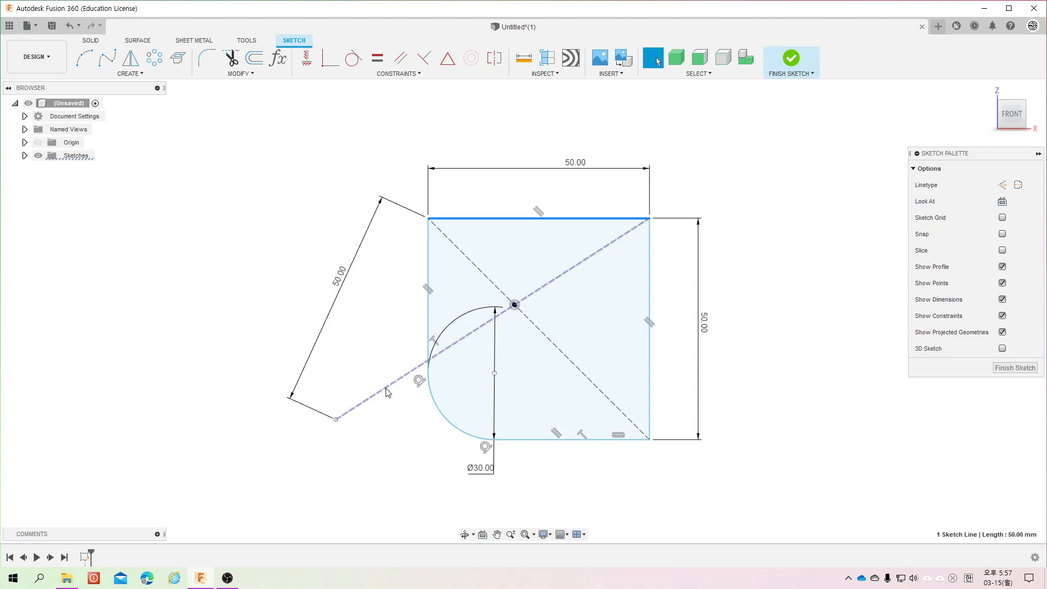
key(ctrl+z)
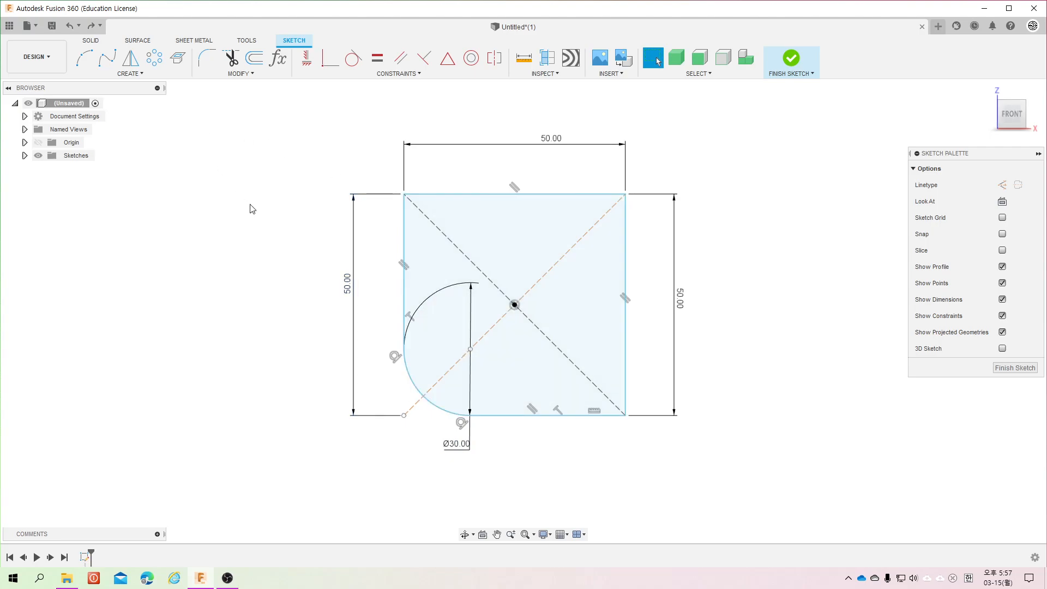
- Dimension the vertical distance between the trimmed lower-left corner point and the origin at 25 mm
click(403, 415)
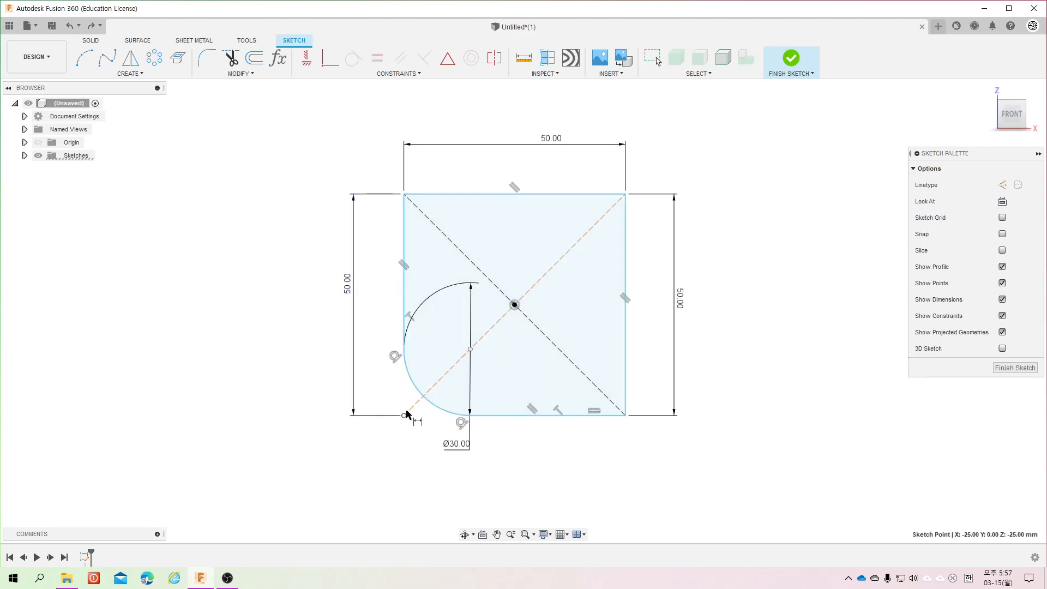
key(d)
click(515, 305)
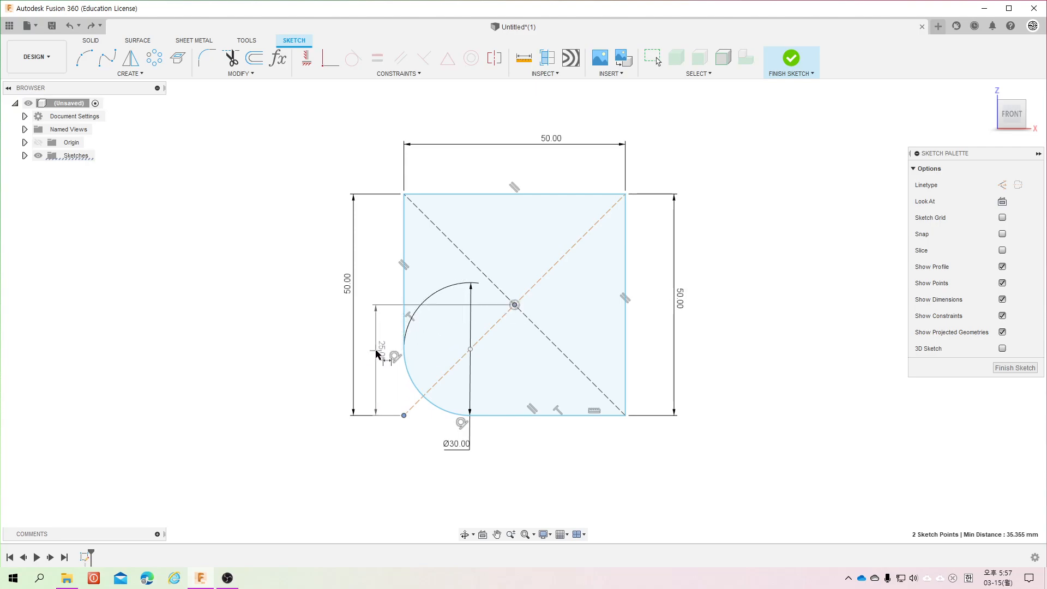
click(379, 351)
key(Return)
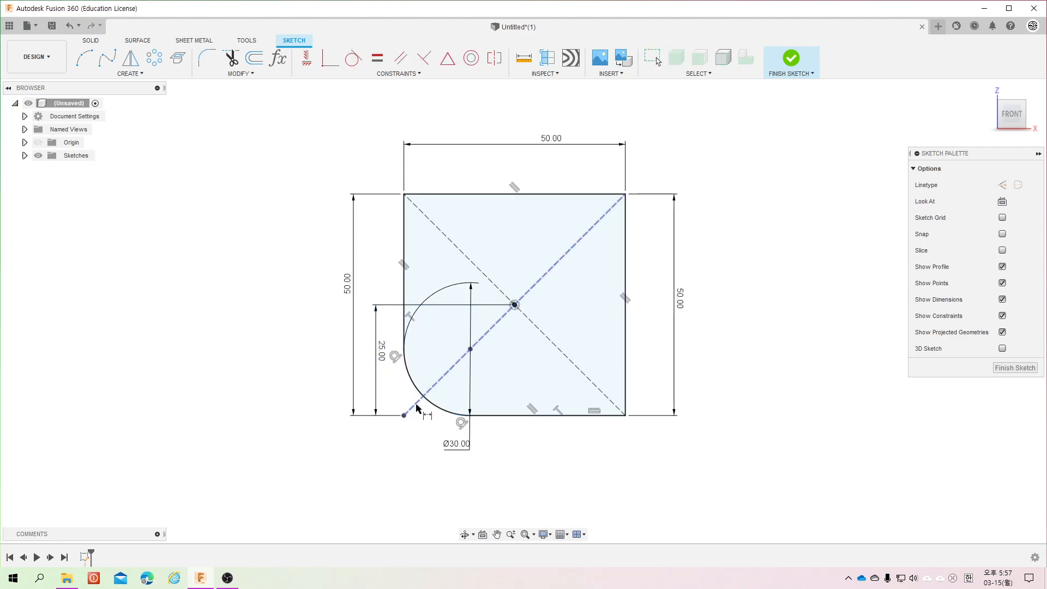
key(Escape)
click(404, 275)
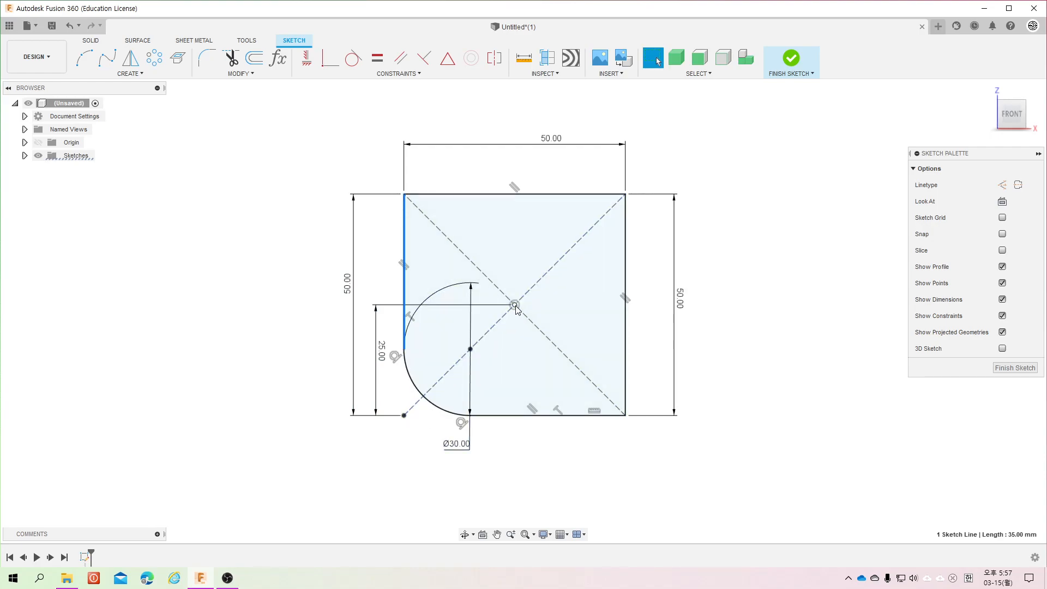
key(Escape)
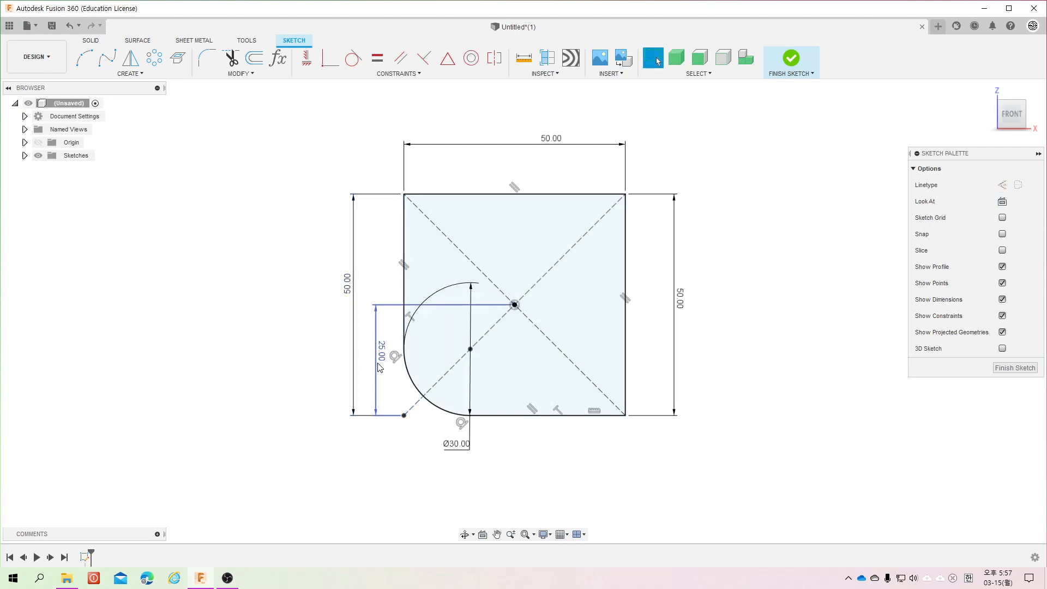
- Delete the right edge's 50 mm dimension and dimension that edge at 50 mm again
click(671, 345)
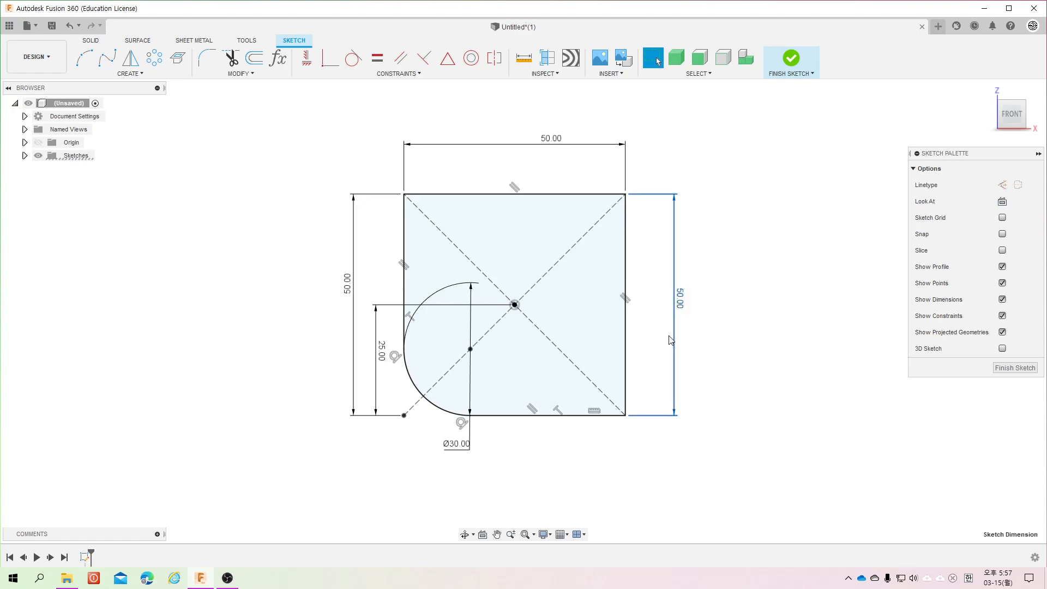
key(Delete)
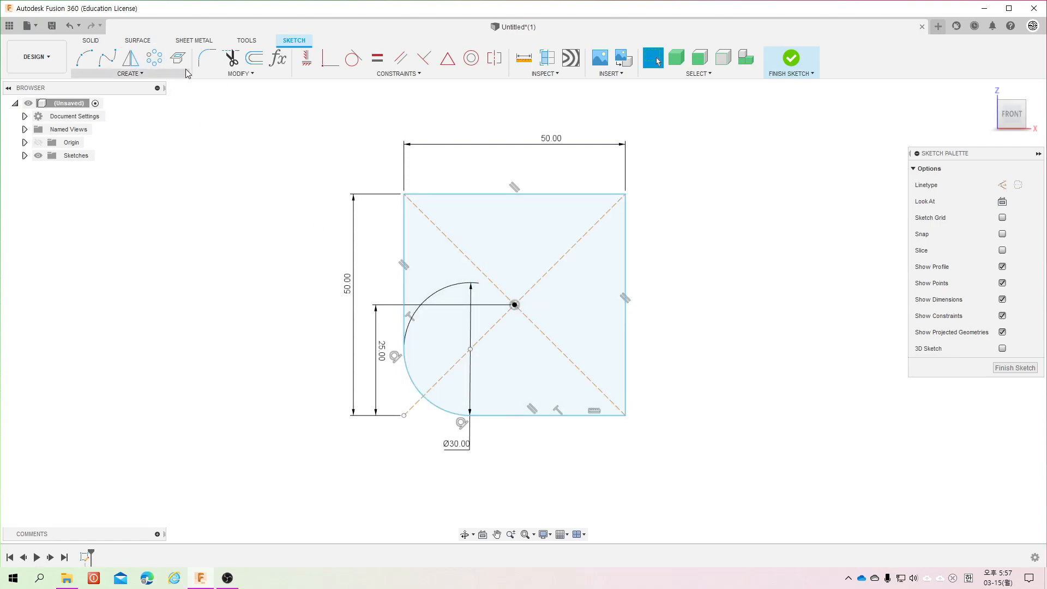
key(d)
click(625, 345)
click(684, 341)
key(Return)
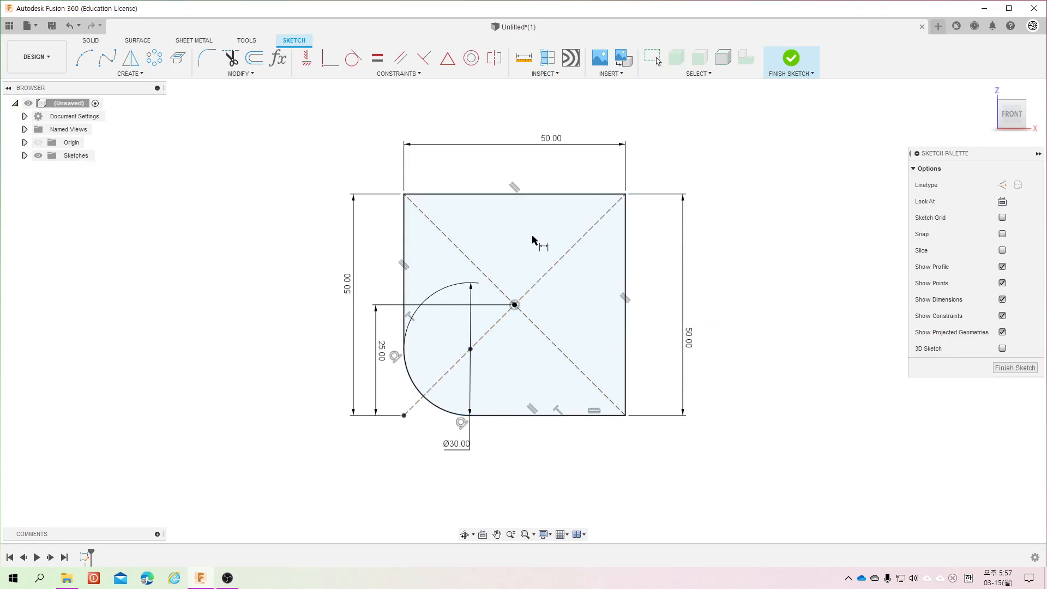
- Draw a center-diameter circle about 18 mm in diameter in the upper-right area of the square
click(240, 74)
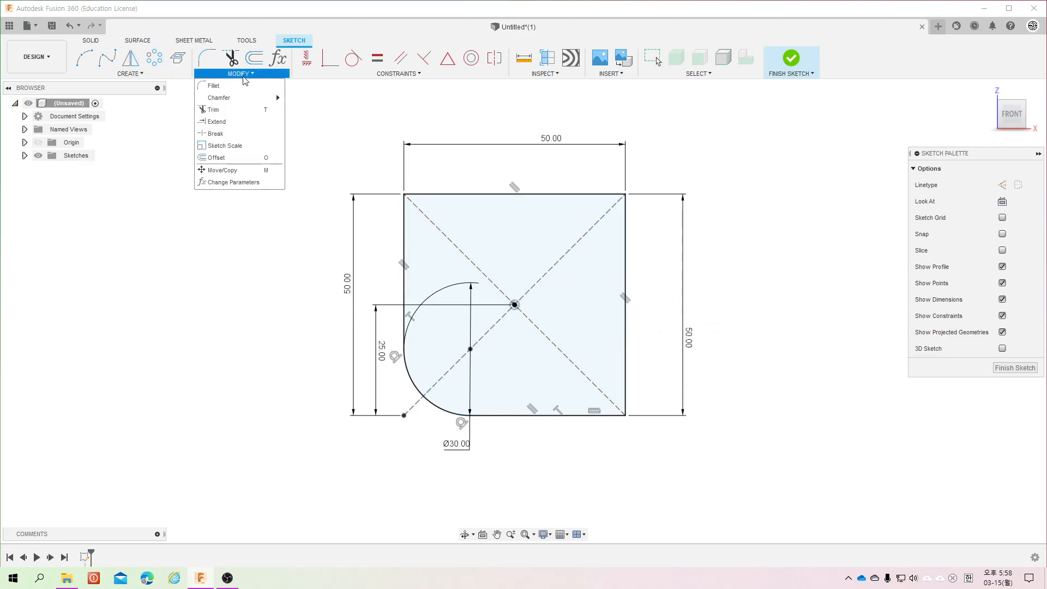
click(130, 74)
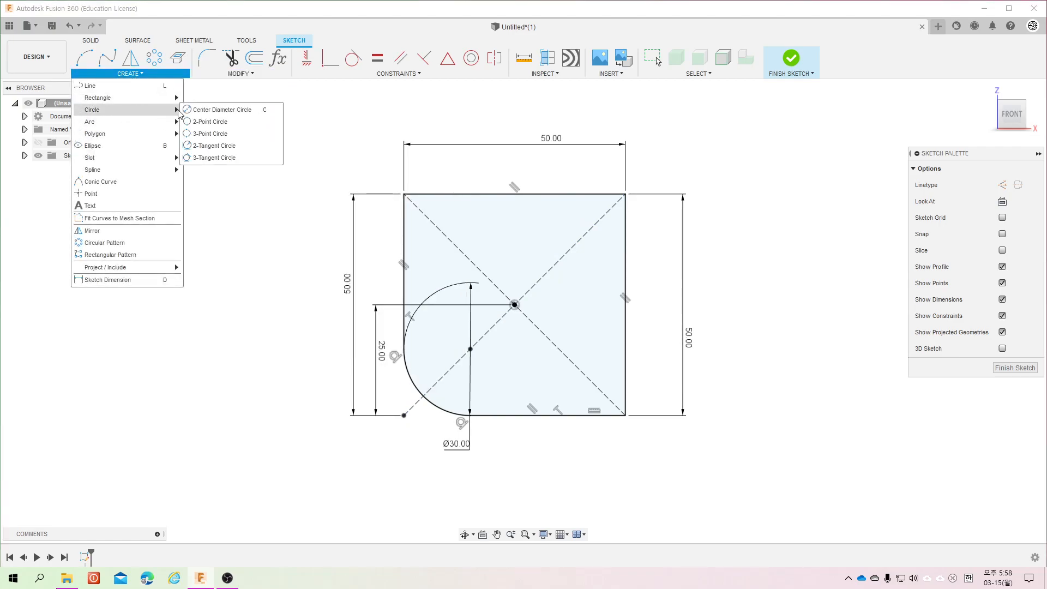
click(224, 111)
click(572, 264)
click(593, 299)
- Dimension the upper-right circle's diameter at 20 mm
key(d)
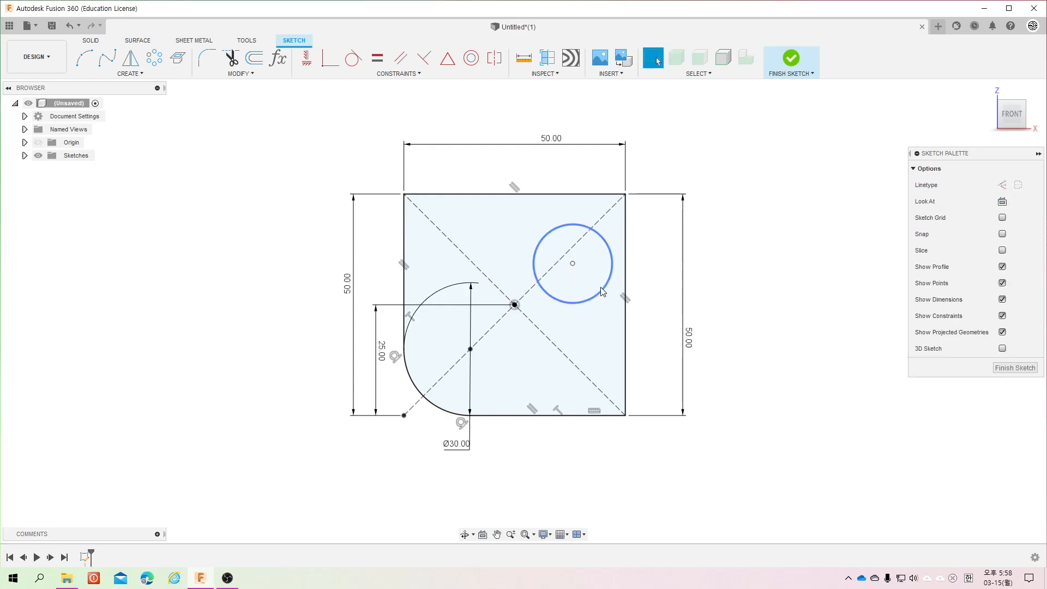
click(542, 245)
click(524, 224)
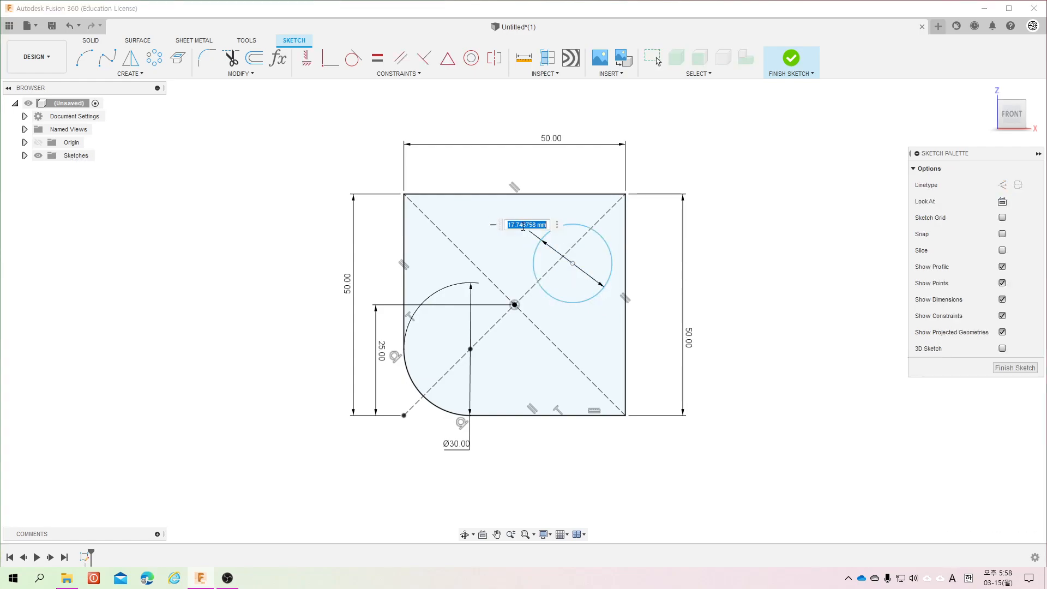
text(20)
key(Return)
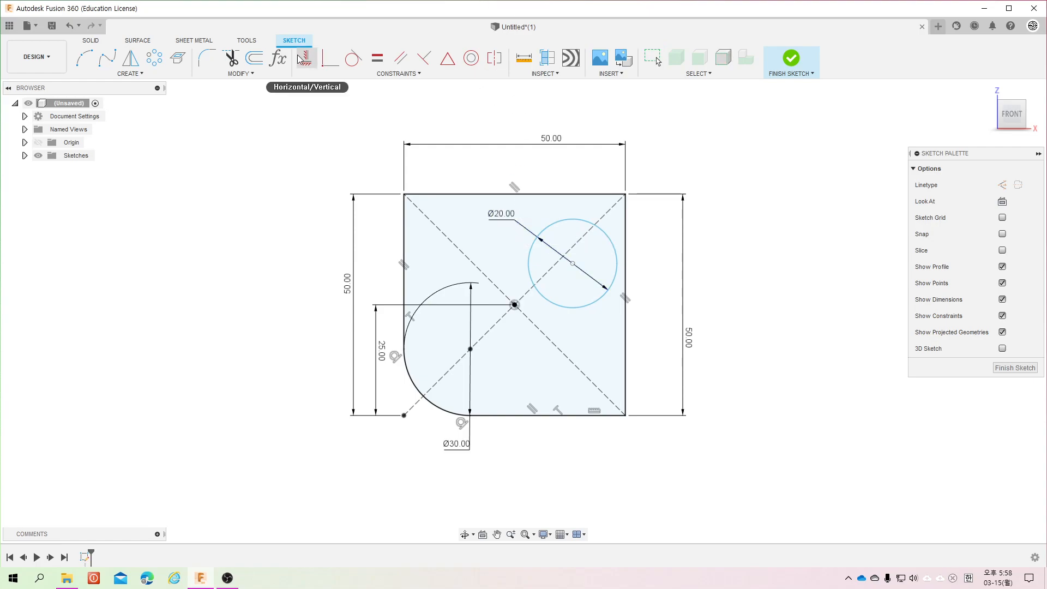
- Make the 20 mm circle tangent to the square's top and right edges
click(353, 57)
click(569, 197)
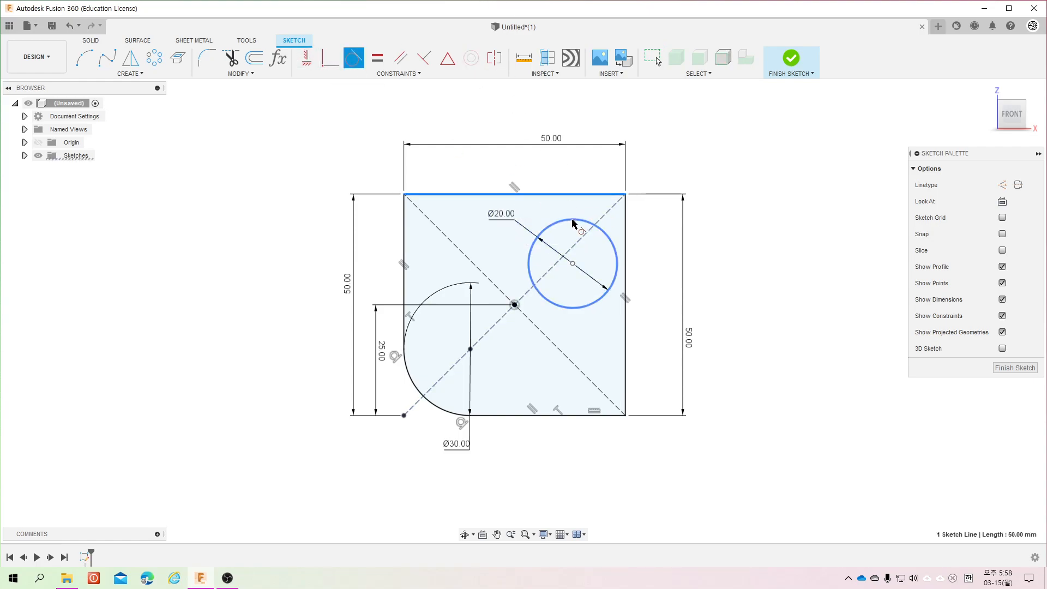
click(577, 221)
click(614, 255)
click(626, 259)
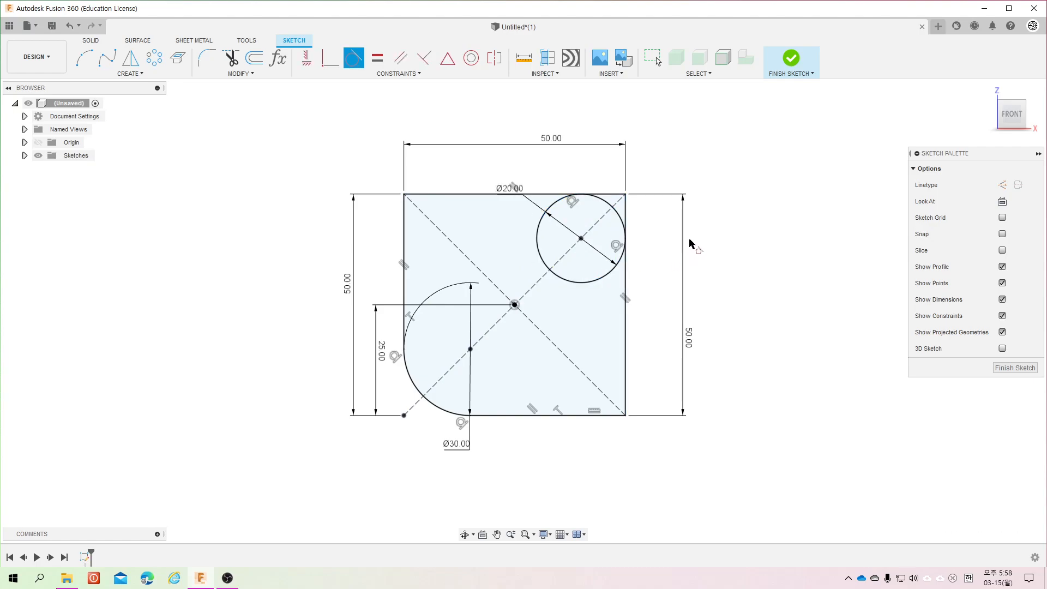
- Move the 20 mm diameter dimension beside its circle, and trim the circle's inner arc and the square's upper-right corner lines into a rounded corner
key(Escape)
drag(512, 190, 517, 233)
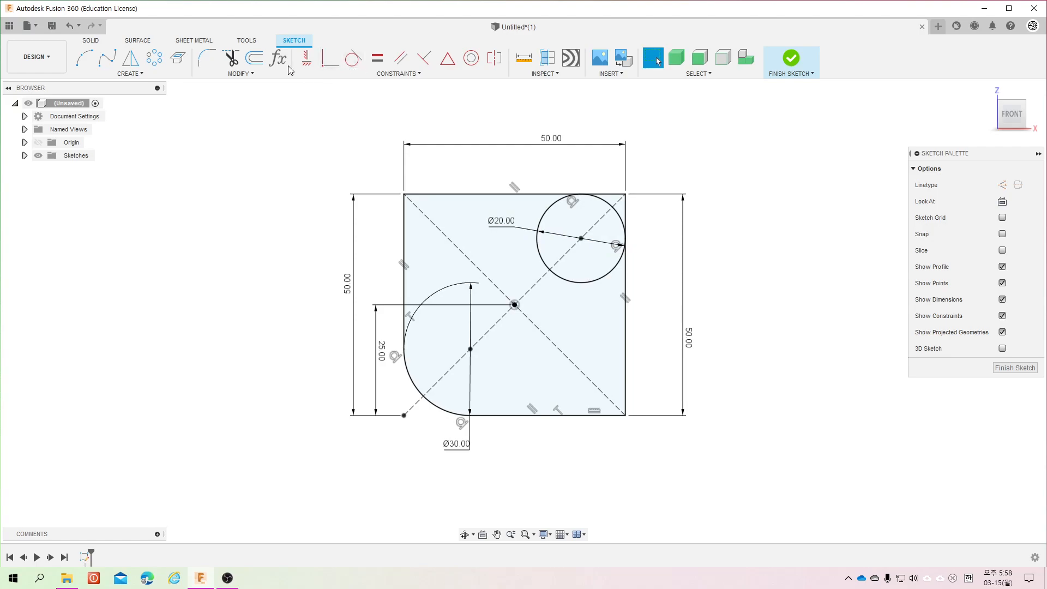
click(230, 58)
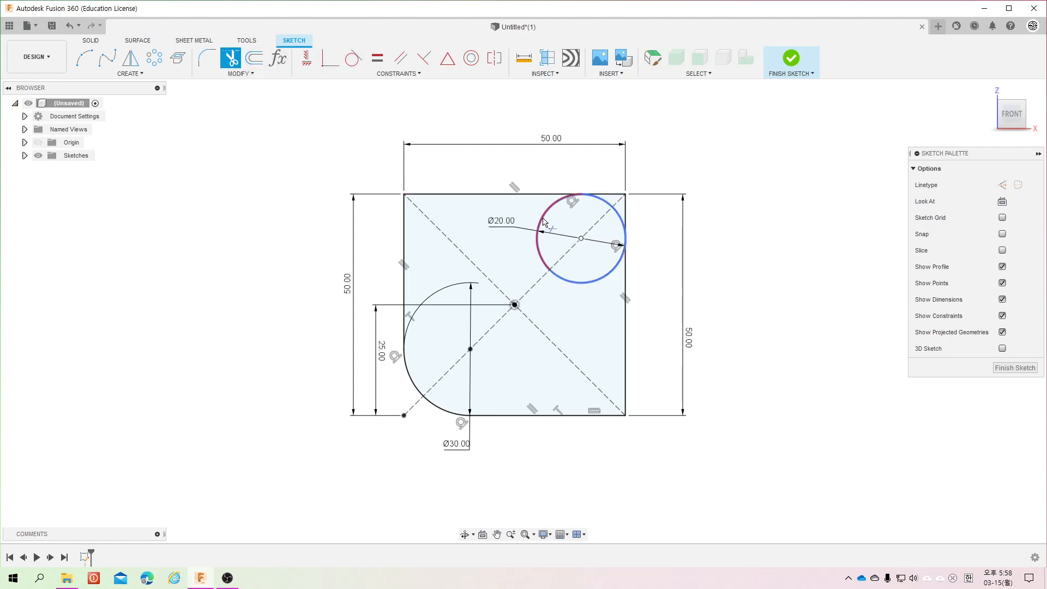
click(541, 223)
click(605, 194)
click(625, 219)
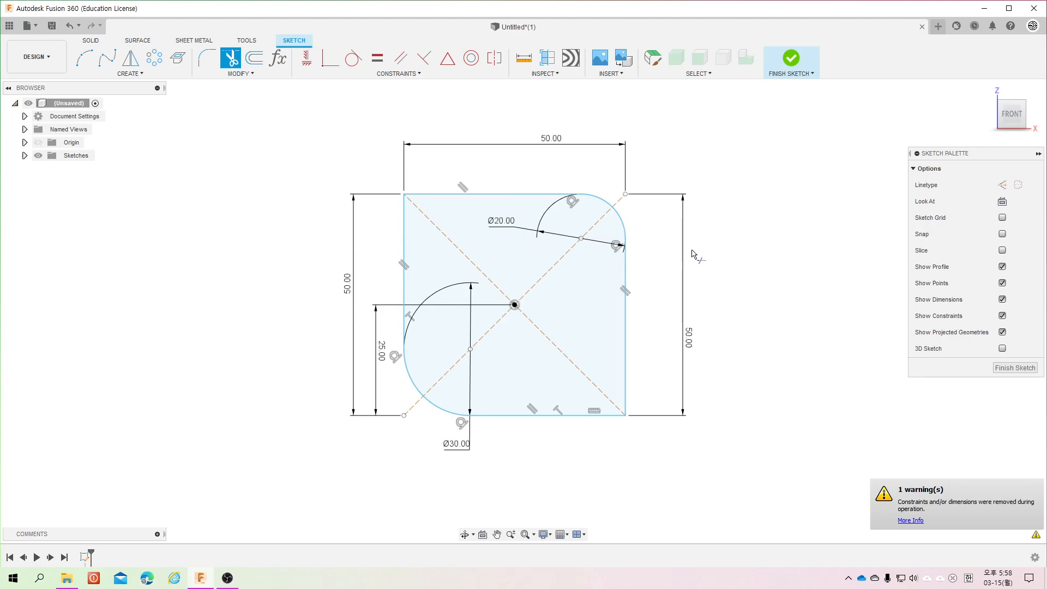
key(Escape)
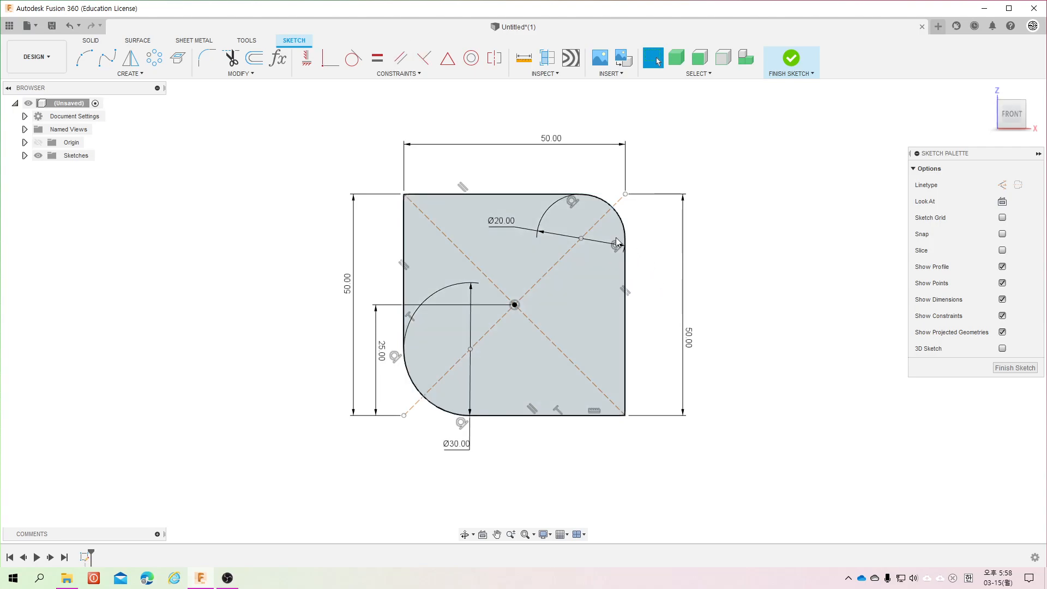
- Dimension the vertical distance from the origin to the upper-right corner point at 25 mm
click(515, 305)
click(625, 194)
click(664, 262)
key(Return)
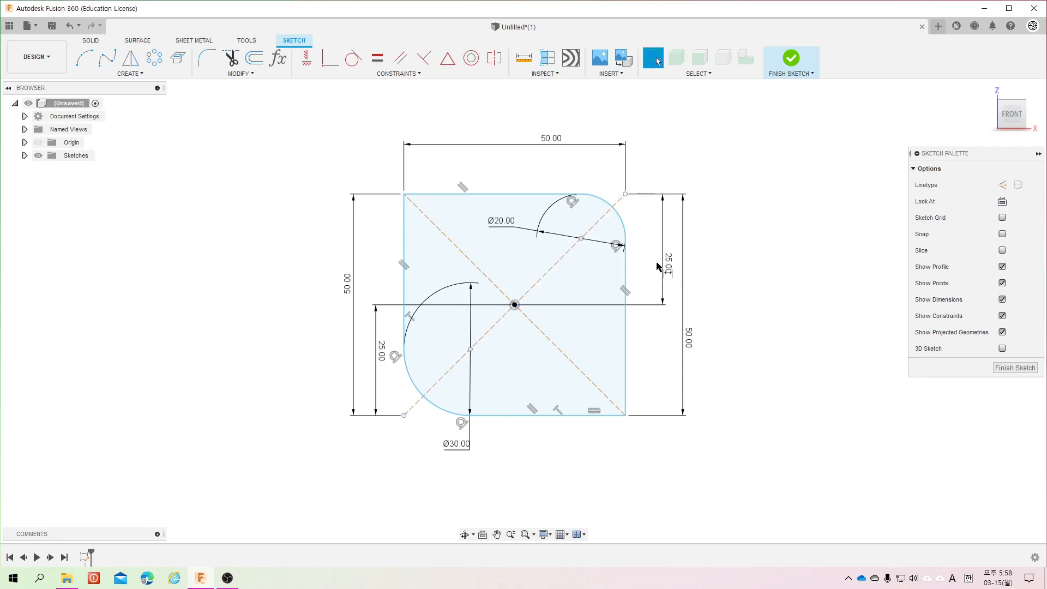
- Dimension the trimmed right and top edges at 40 mm each
click(625, 341)
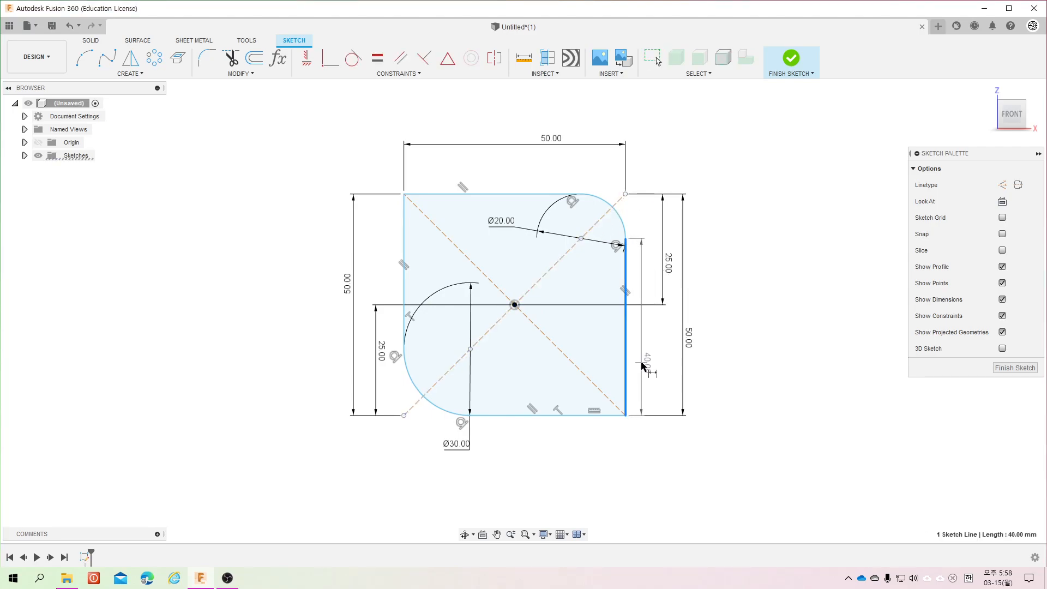
click(643, 362)
key(Return)
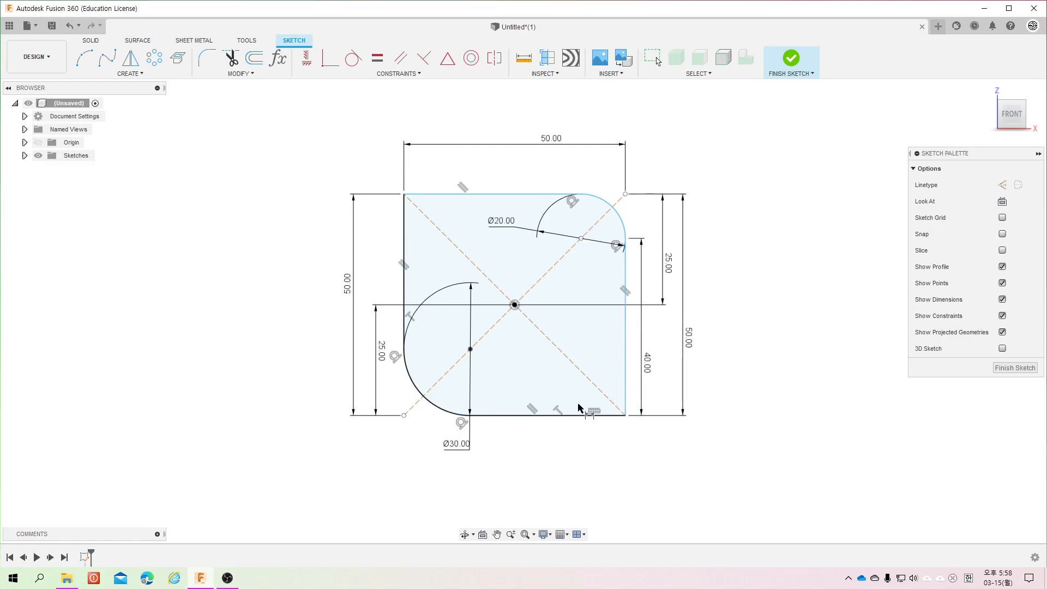
click(522, 194)
click(531, 162)
key(Return)
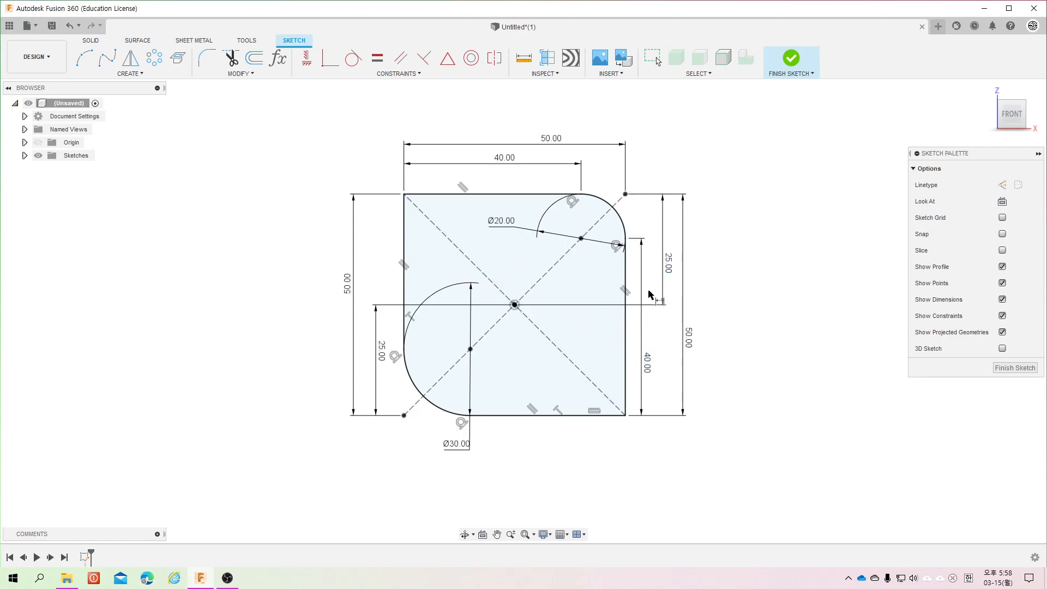